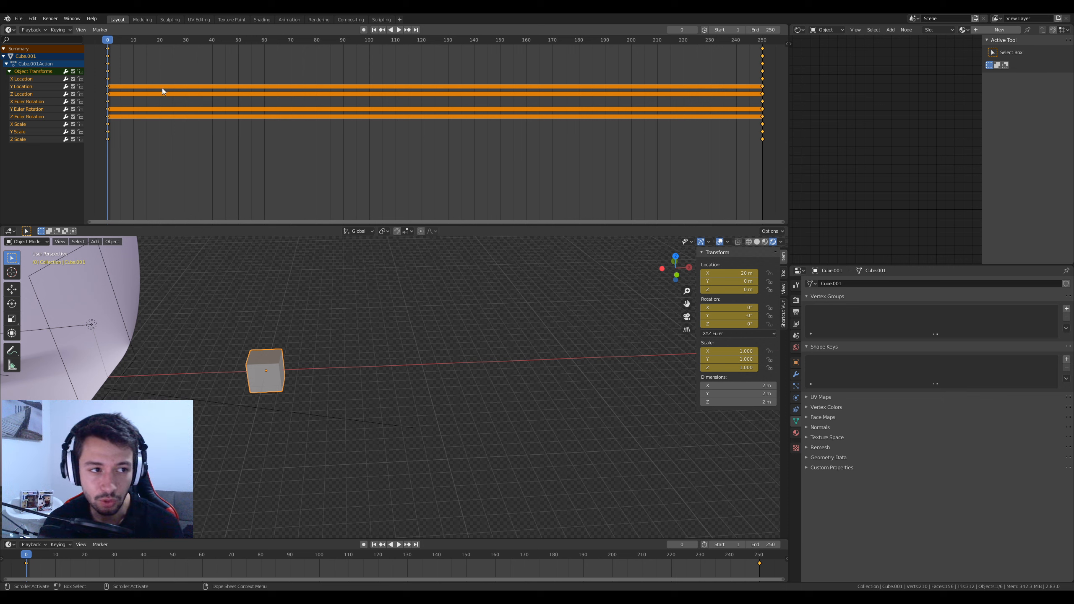
# Play back the cube's animation through frame 250, and return the playhead to frame 0.
pyautogui.press('space')
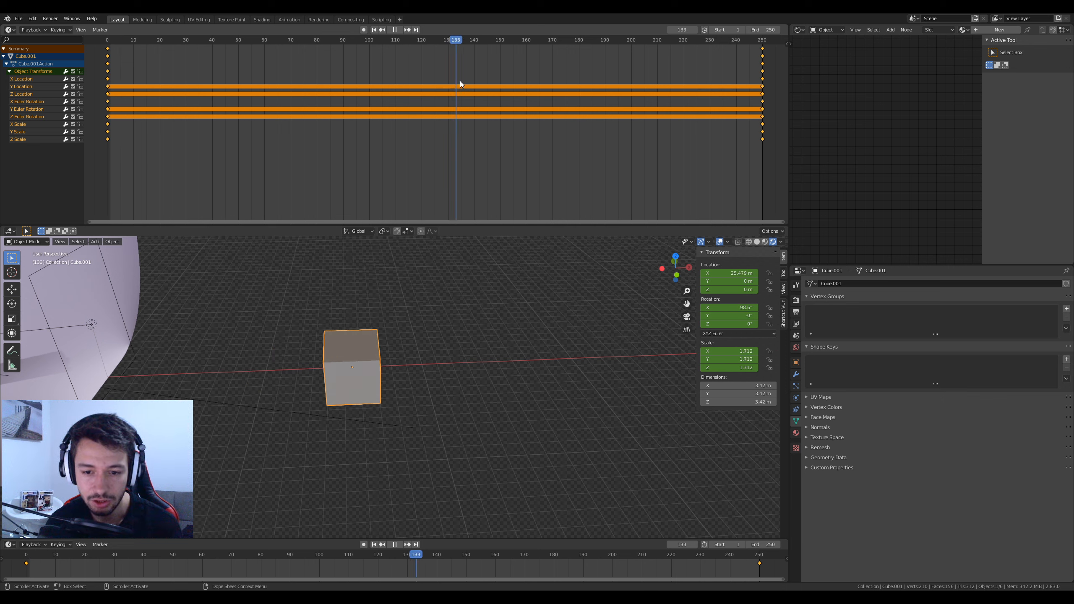
pyautogui.press('space')
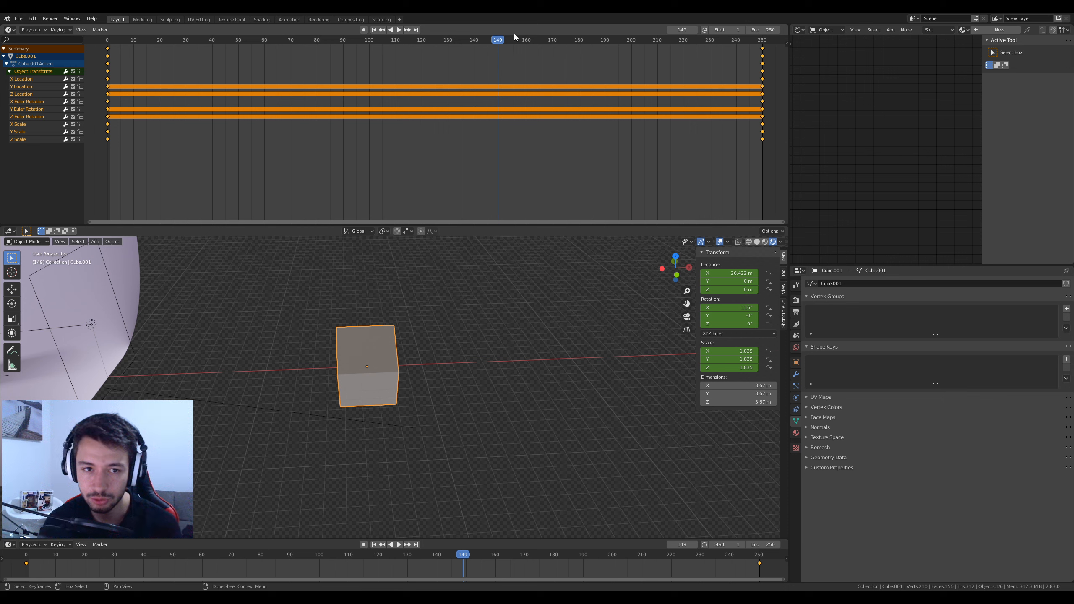
pyautogui.press('space')
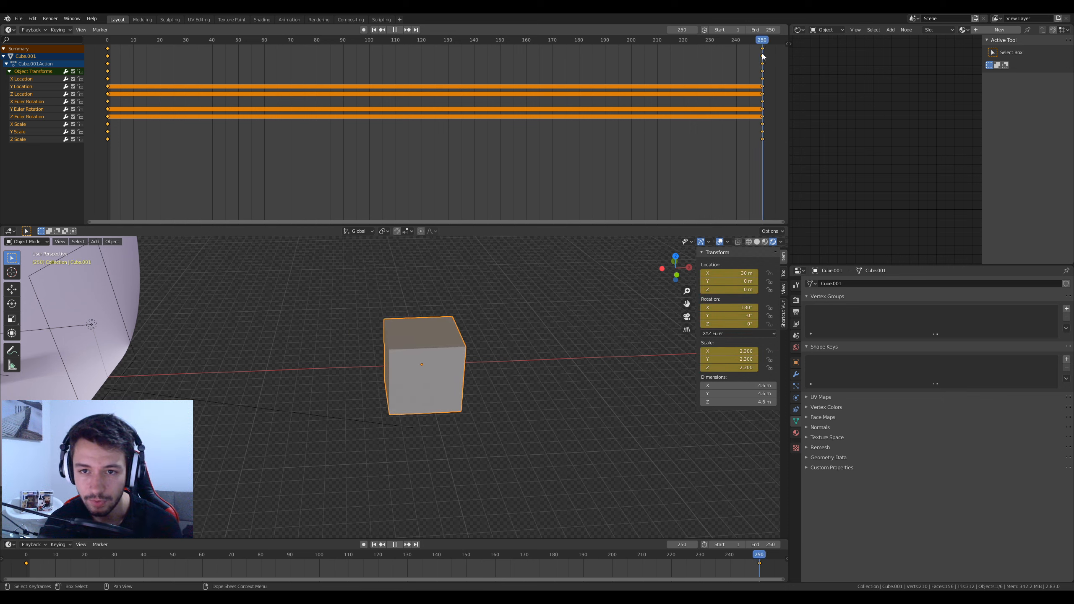
pyautogui.moveTo(219, 68); pyautogui.dragTo(106, 66)
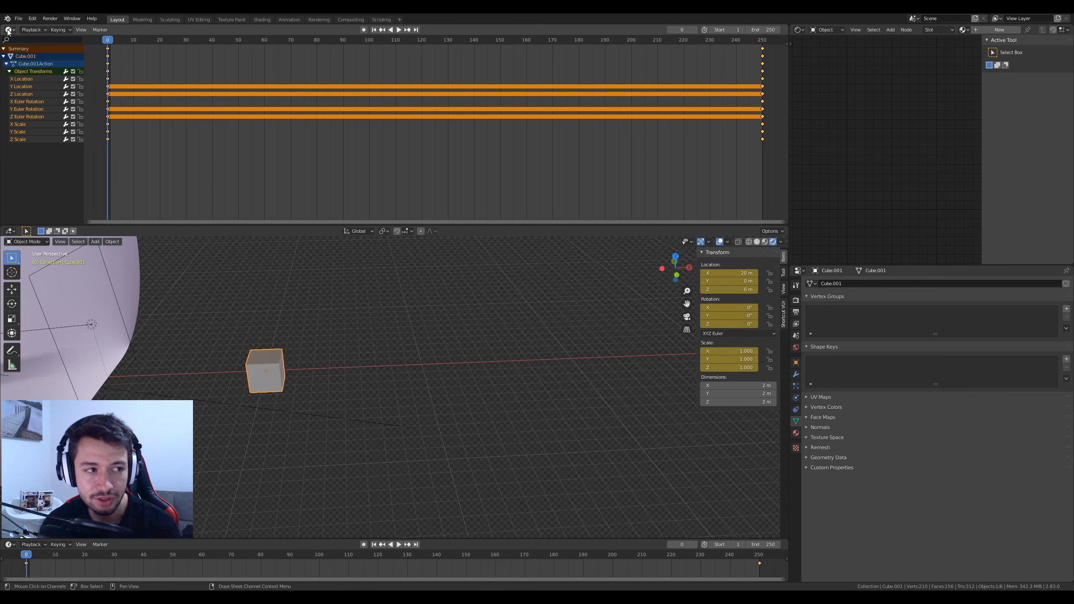
# Change the upper timeline area to the Graph Editor and expand the cube's Object Transforms channels.
pyautogui.click(9, 30)
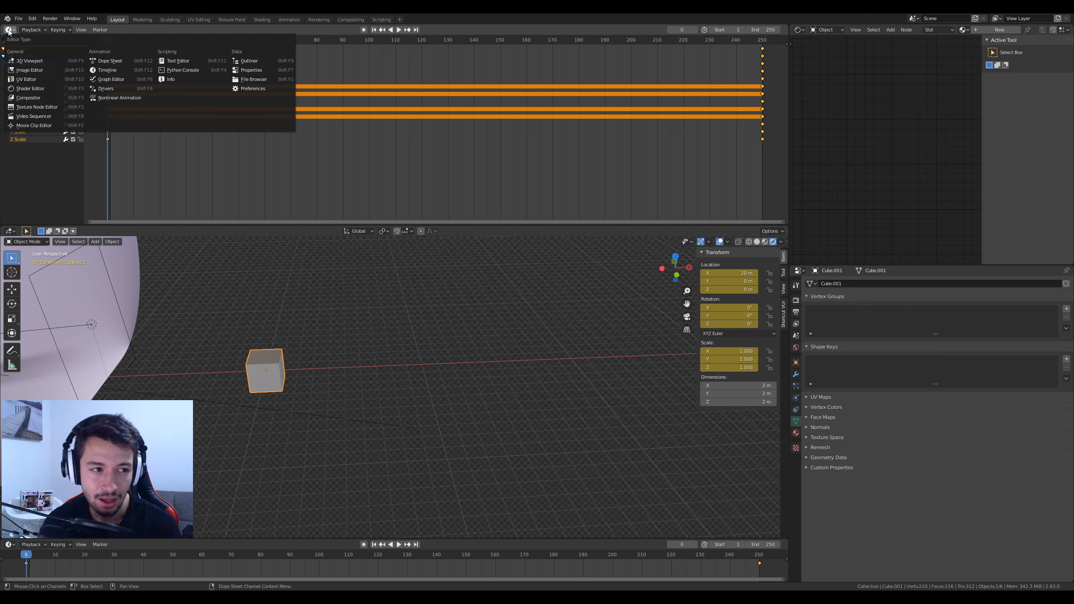
pyautogui.click(112, 79)
pyautogui.scroll(-6, 291, 111)
pyautogui.moveTo(372, 93); pyautogui.dragTo(365, 158, button='middle')
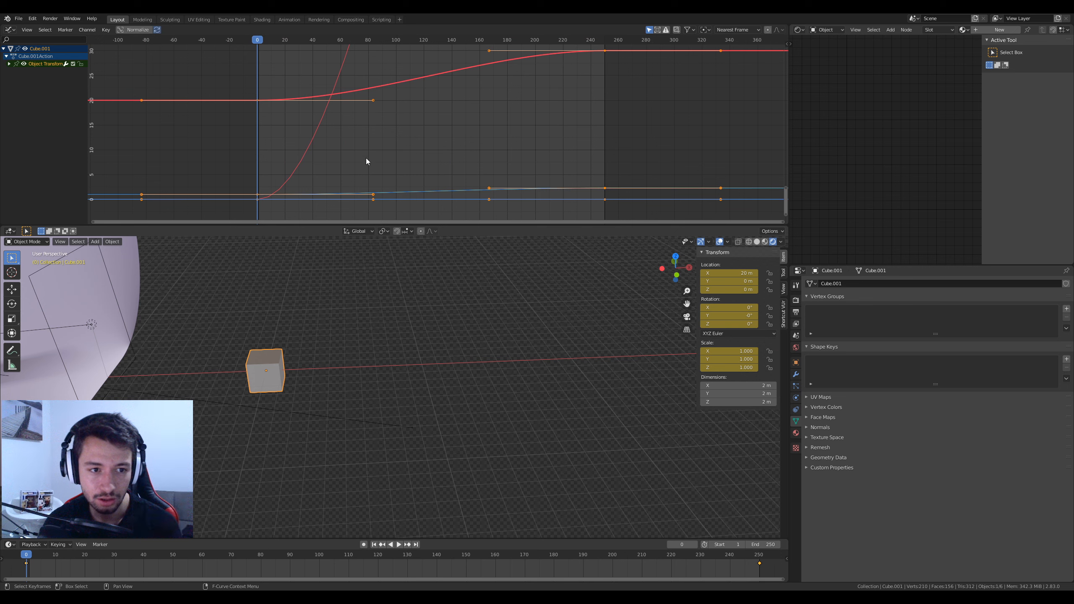
pyautogui.scroll(-9, 369, 144)
pyautogui.moveTo(441, 126); pyautogui.dragTo(418, 165, button='middle')
pyautogui.scroll(-17, 414, 149)
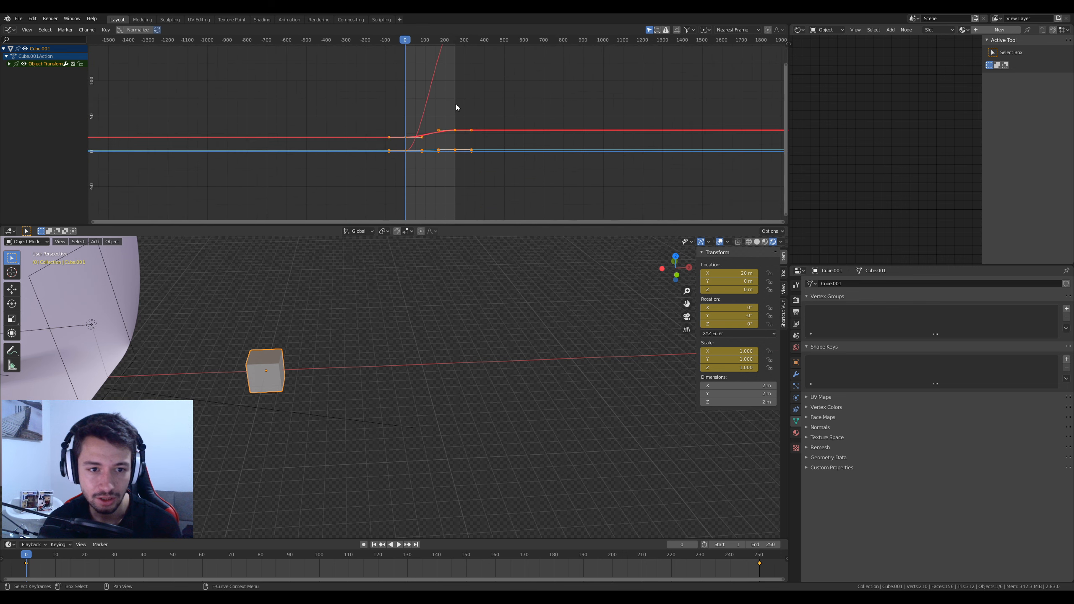
pyautogui.moveTo(456, 104); pyautogui.dragTo(446, 144, button='middle')
pyautogui.scroll(-6, 456, 126)
pyautogui.scroll(6, 457, 126)
pyautogui.scroll(3, 448, 159)
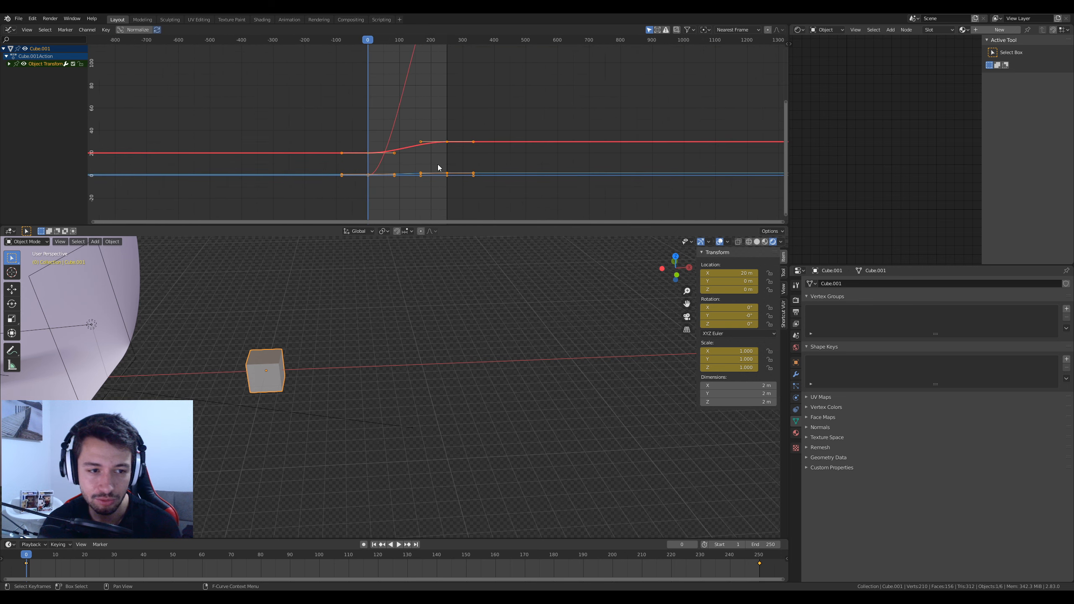
pyautogui.click(8, 63)
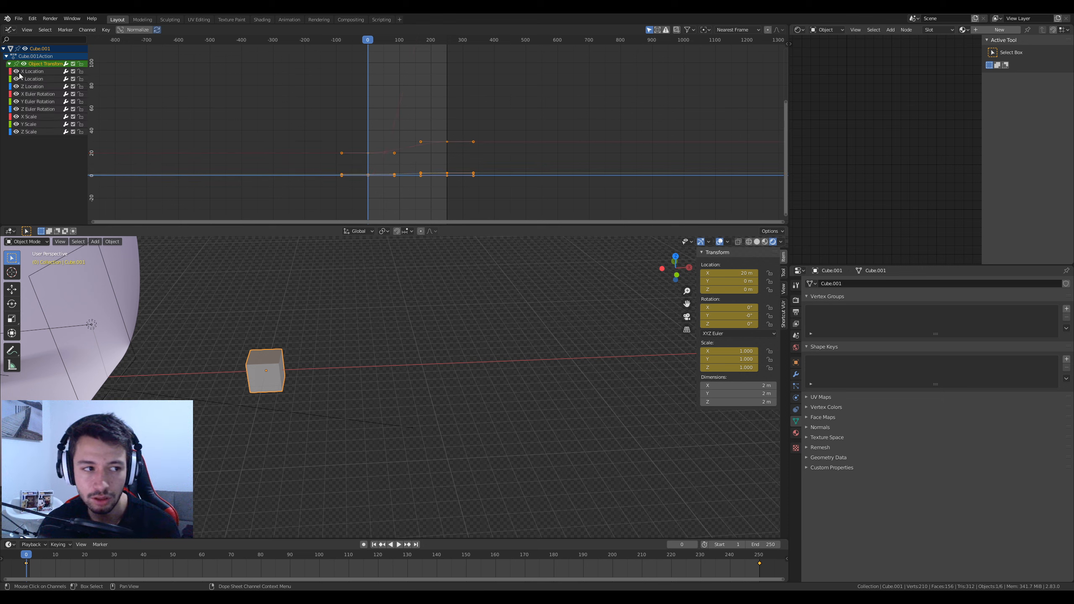
pyautogui.scroll(-2, 400, 111)
pyautogui.scroll(2, 406, 114)
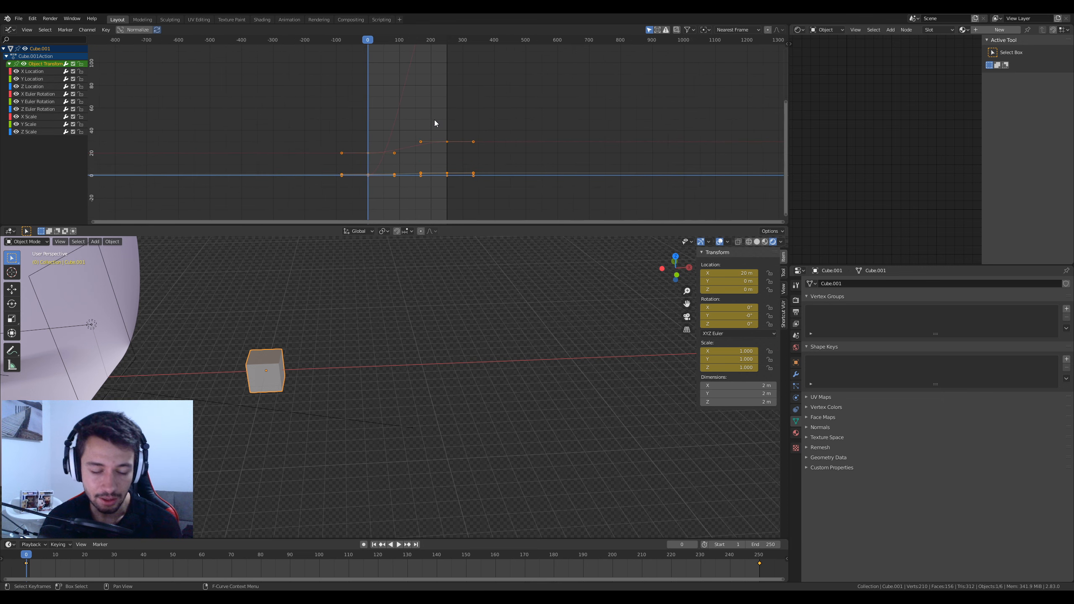
# Select all the cube's keyframes, set their interpolation to Bezier and play the animation from the beginning.
pyautogui.press('a')
pyautogui.scroll(-2, 405, 113)
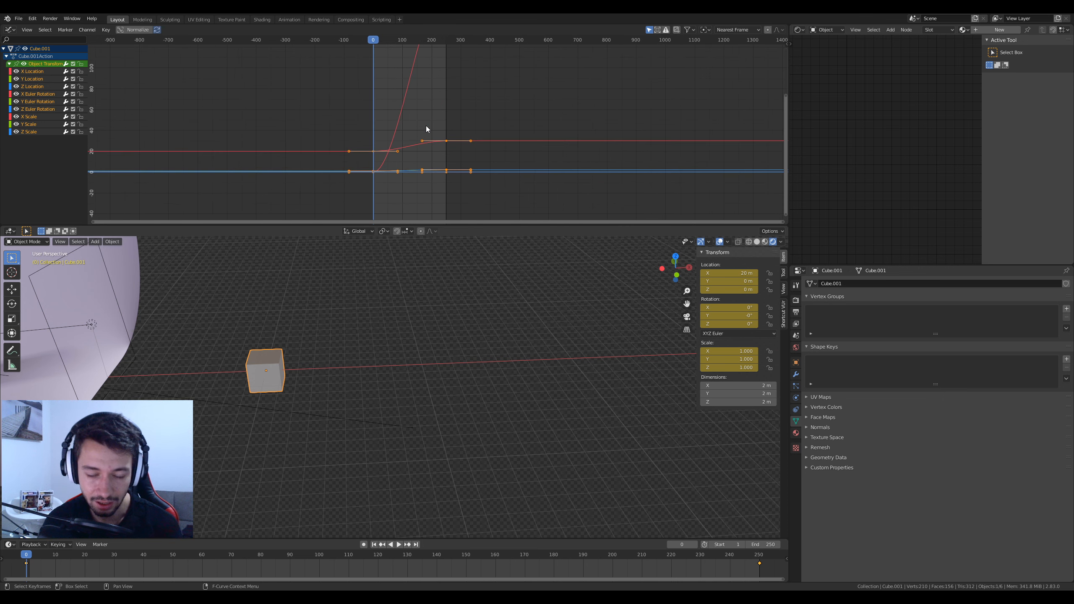
pyautogui.press('t')
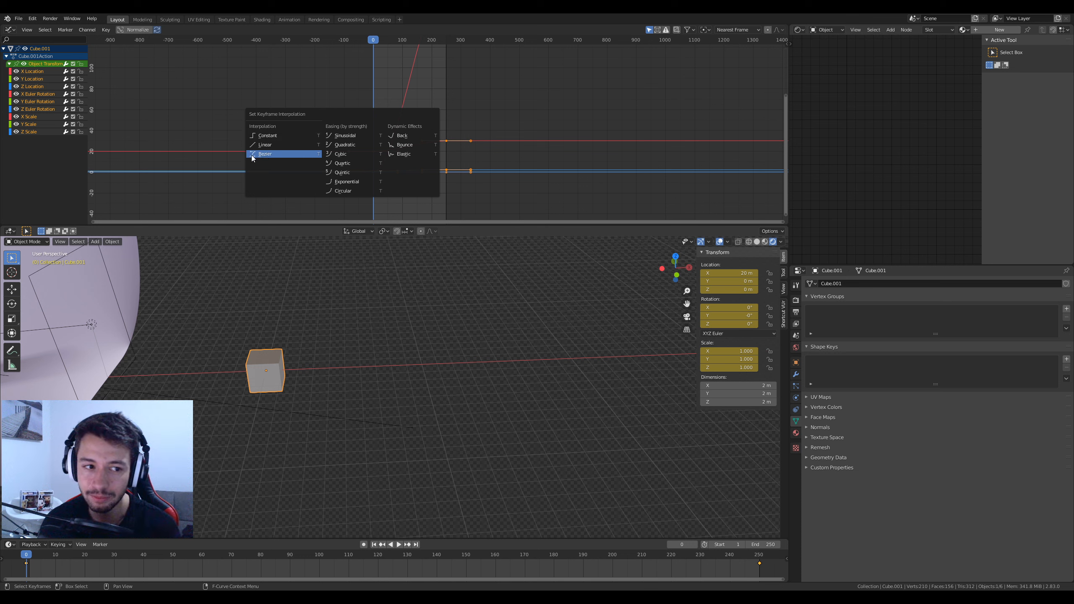
pyautogui.click(272, 154)
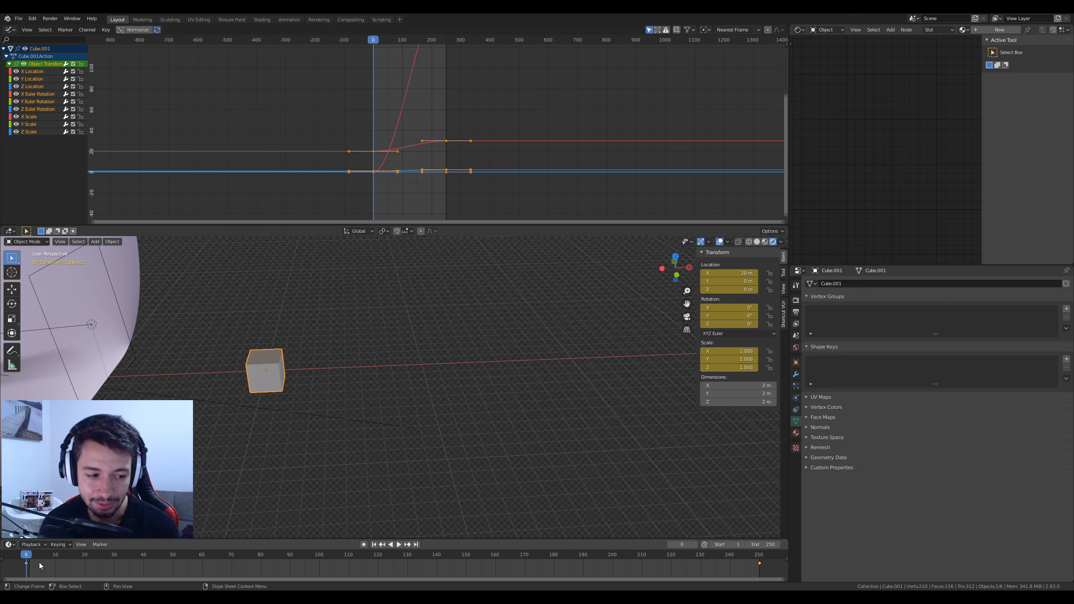
pyautogui.press('space')
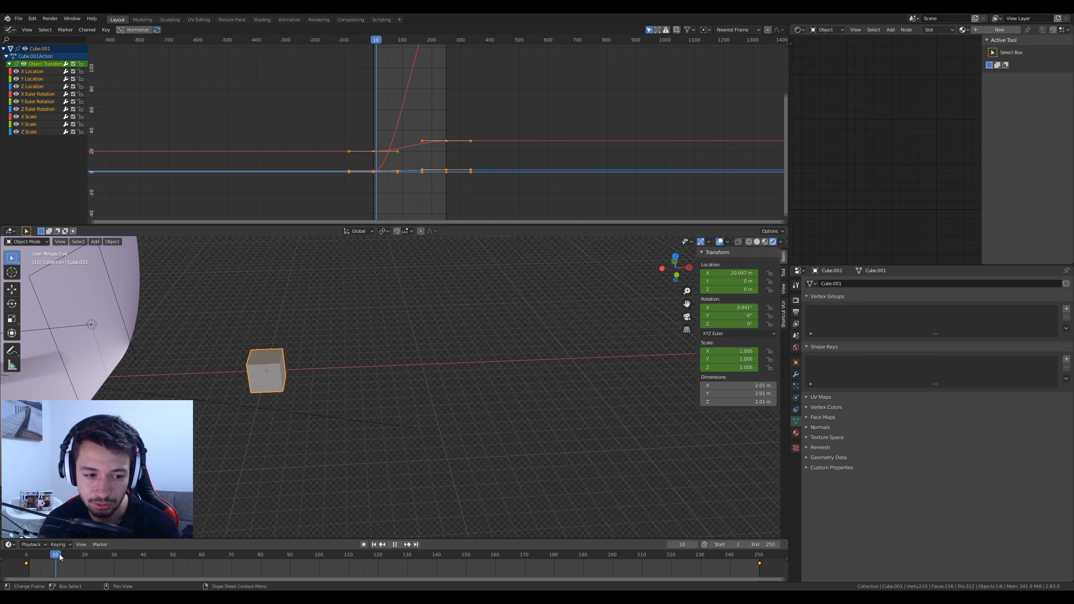
pyautogui.moveTo(73, 559); pyautogui.dragTo(30, 558)
pyautogui.press('space')
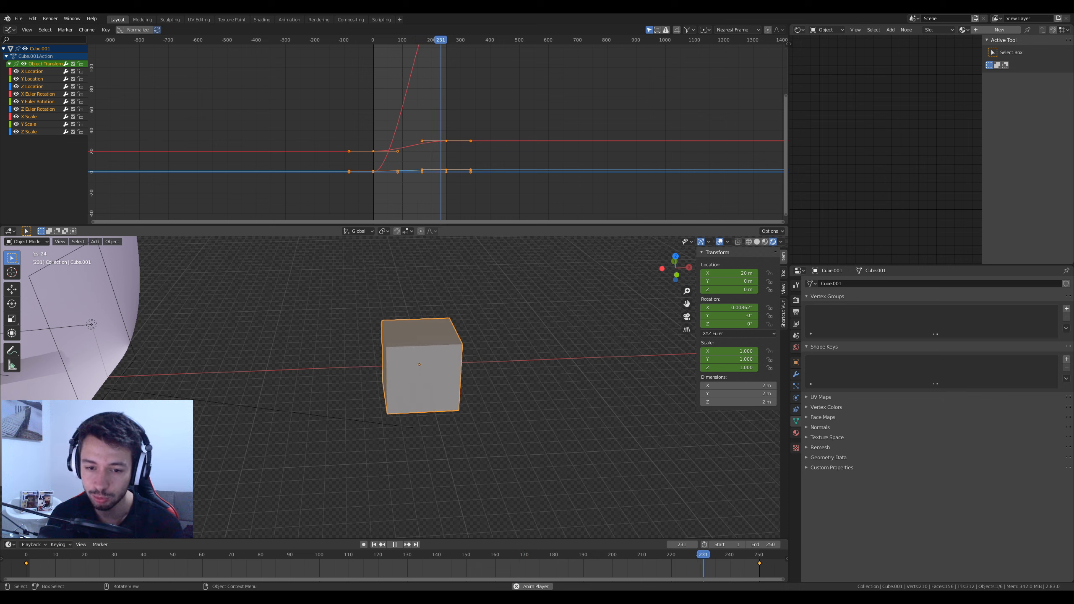
pyautogui.press('space')
# Set the interpolation of all the cube's keyframes to Linear and play the animation from frame 0.
pyautogui.press('t')
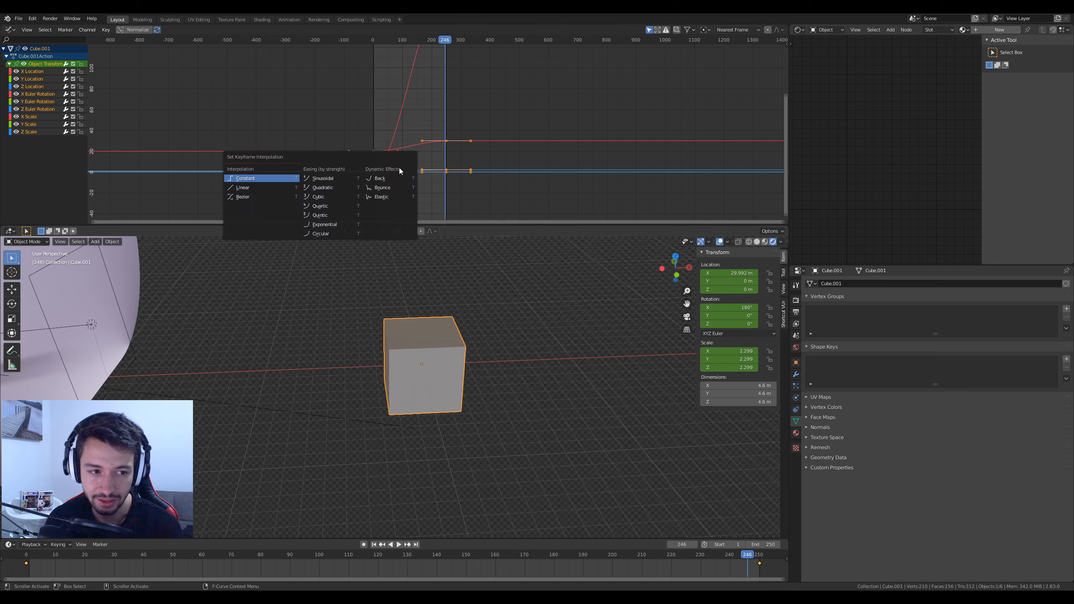
pyautogui.click(257, 192)
pyautogui.scroll(-3, 413, 132)
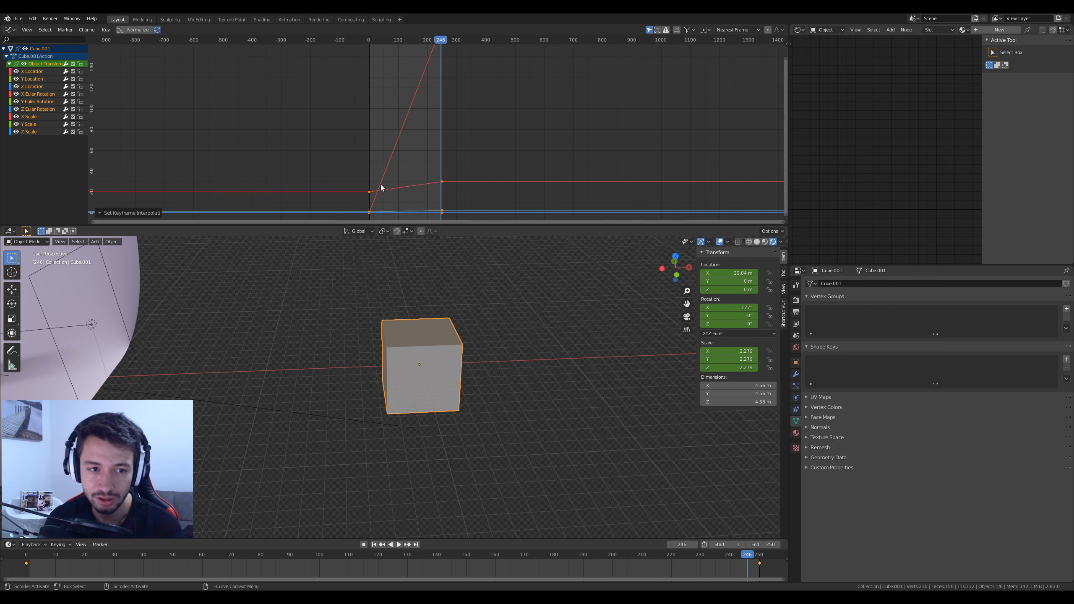
pyautogui.moveTo(744, 555); pyautogui.dragTo(24, 564)
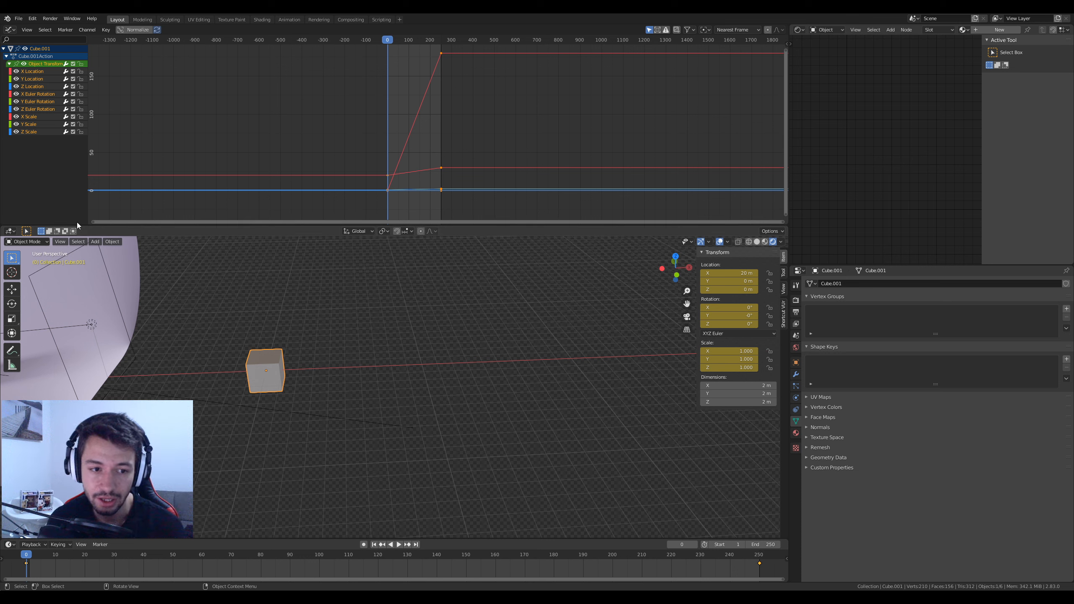
pyautogui.click(385, 174)
pyautogui.press('space')
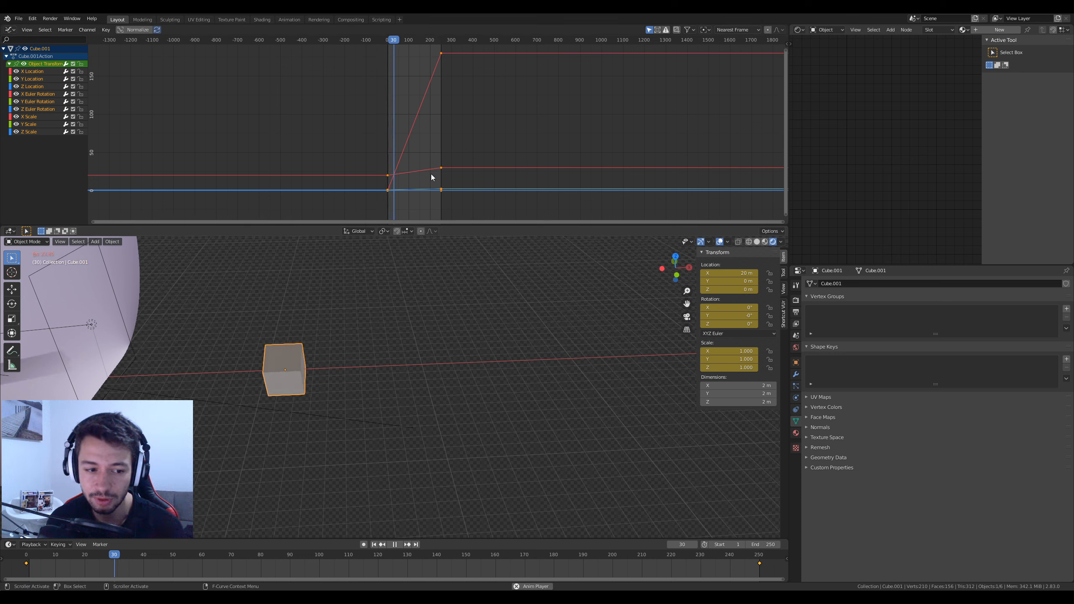
pyautogui.press('space')
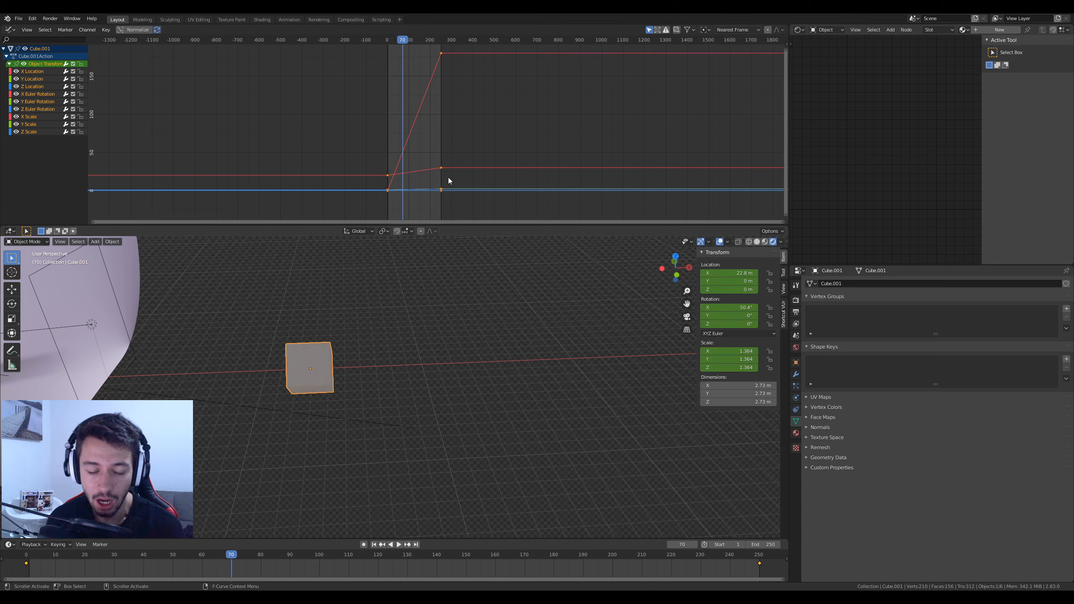
# Set the interpolation of all the cube's keyframes to Exponential easing and play the animation from its start.
pyautogui.press('t')
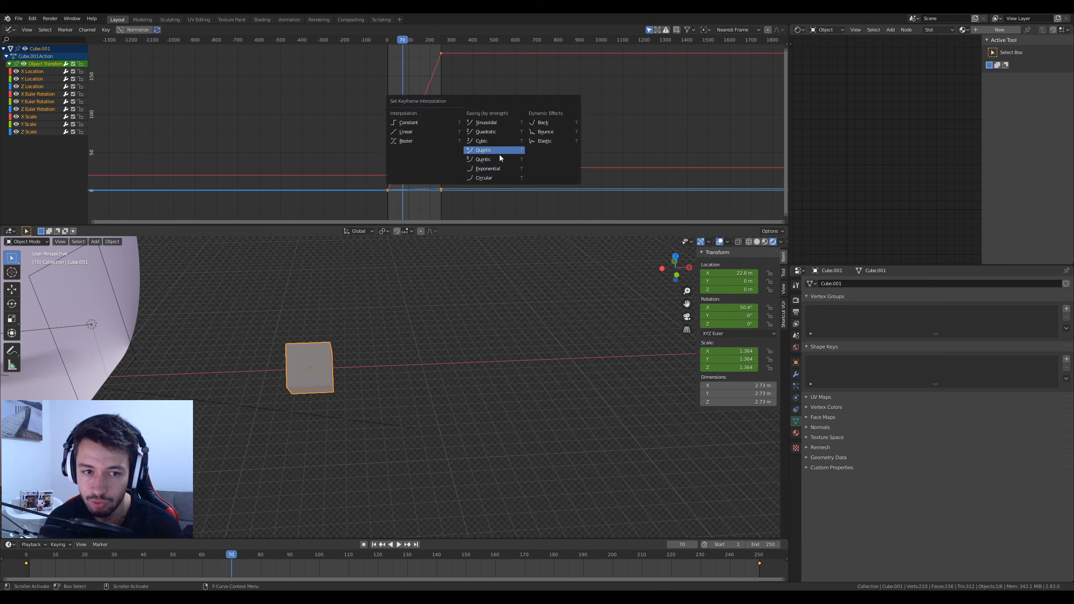
pyautogui.click(487, 168)
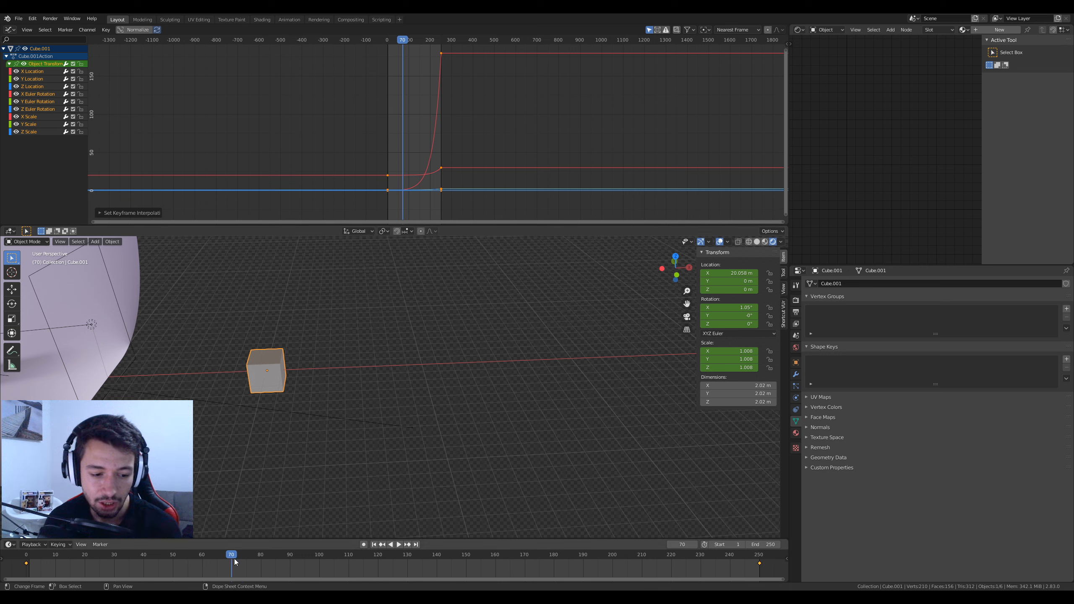
pyautogui.hotkey('shift', 'Left')
pyautogui.press('space')
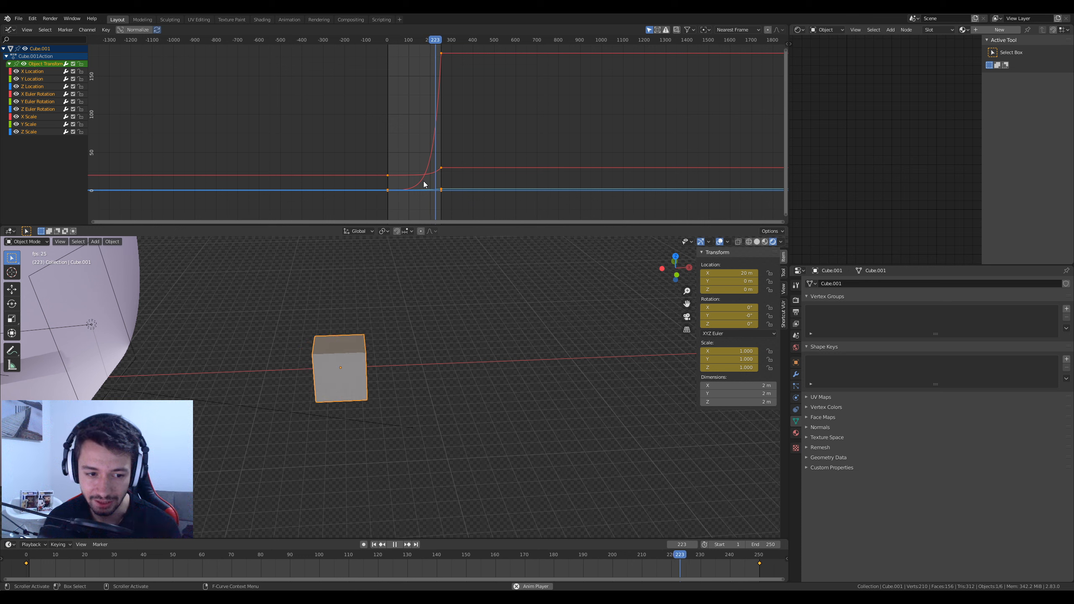
pyautogui.press('space')
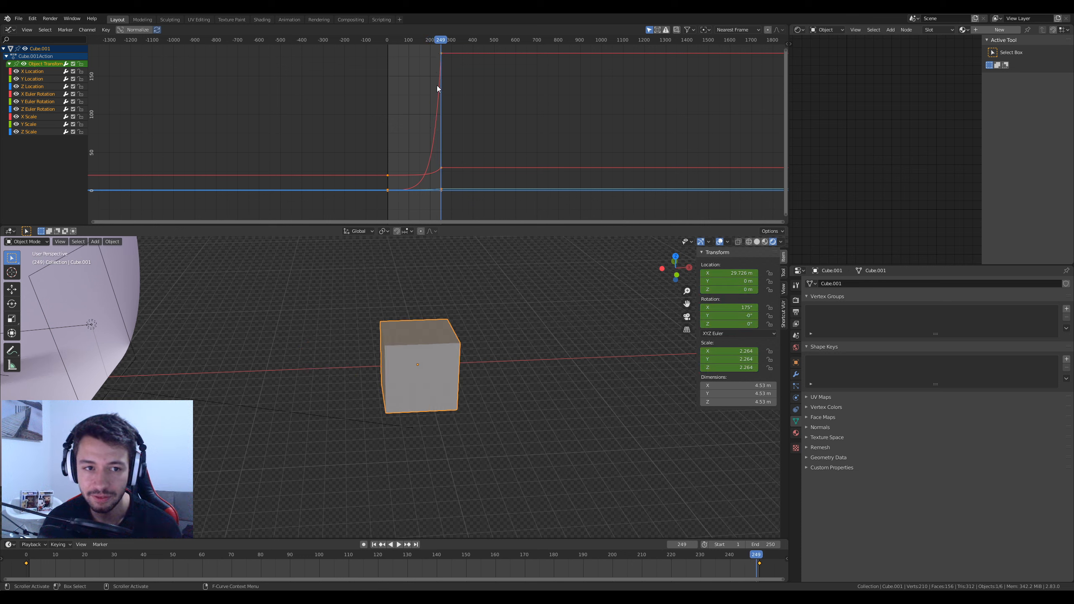
# Apply the Bounce dynamic effect to all the cube's keyframes and play the animation.
pyautogui.press('t')
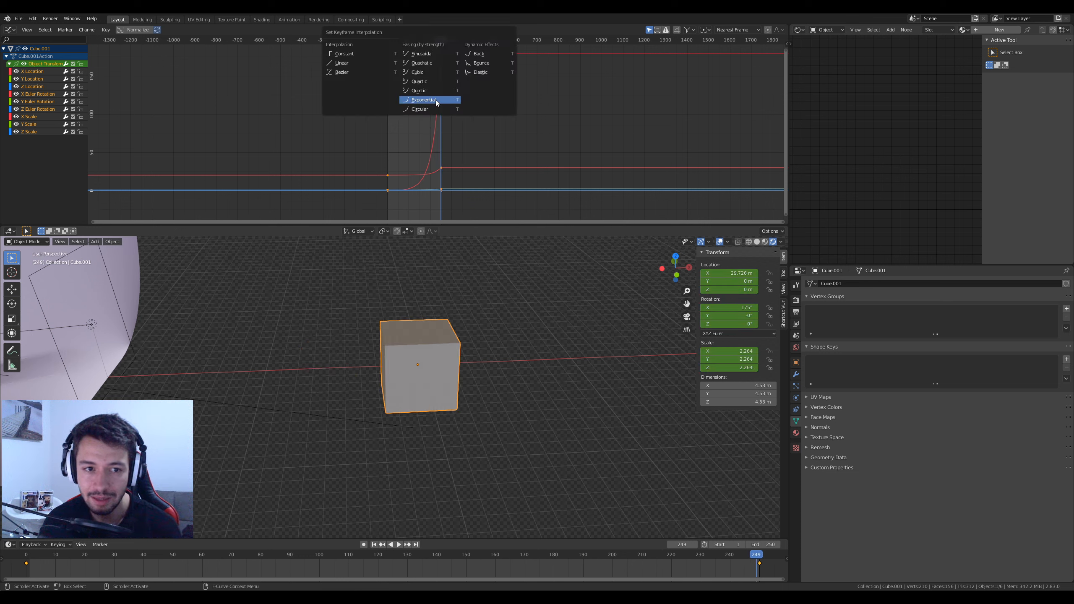
pyautogui.click(488, 68)
pyautogui.press('space')
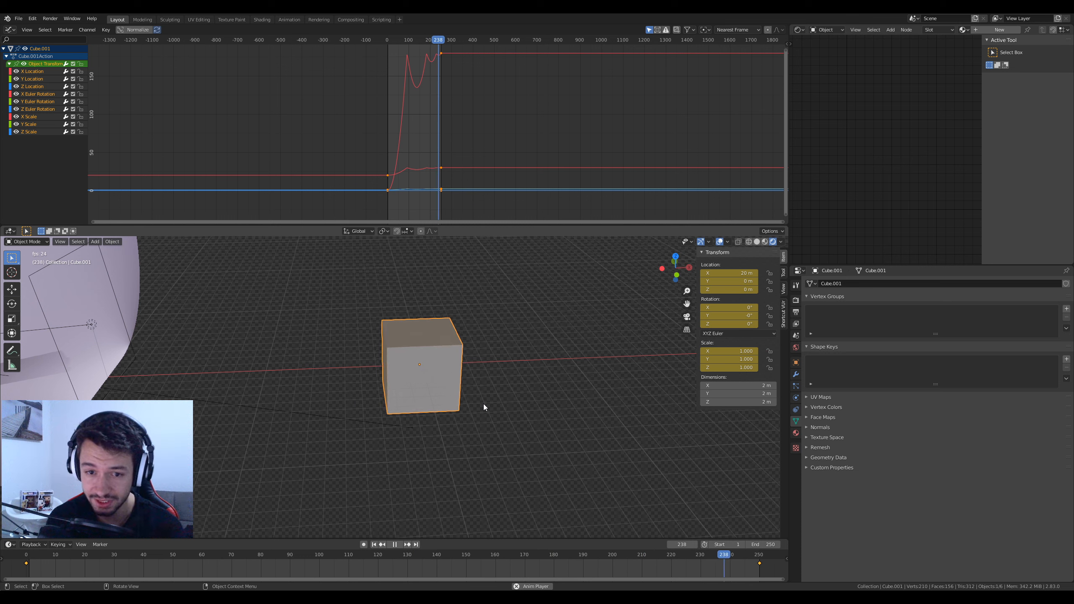
pyautogui.press('space')
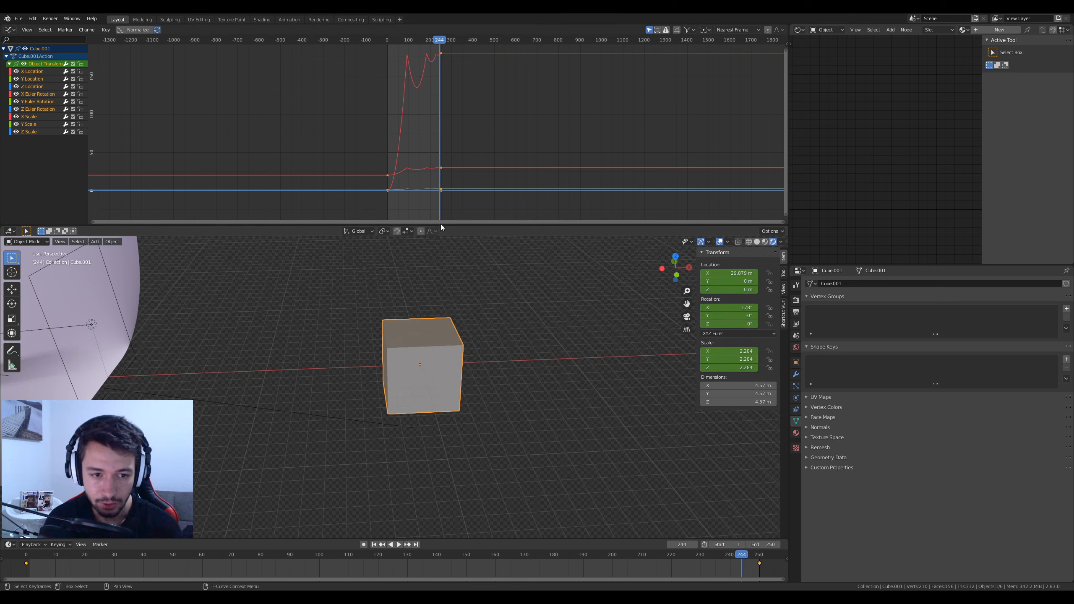
# Delete the animated cube and change the Graph Editor area back to a Timeline.
pyautogui.press('Delete')
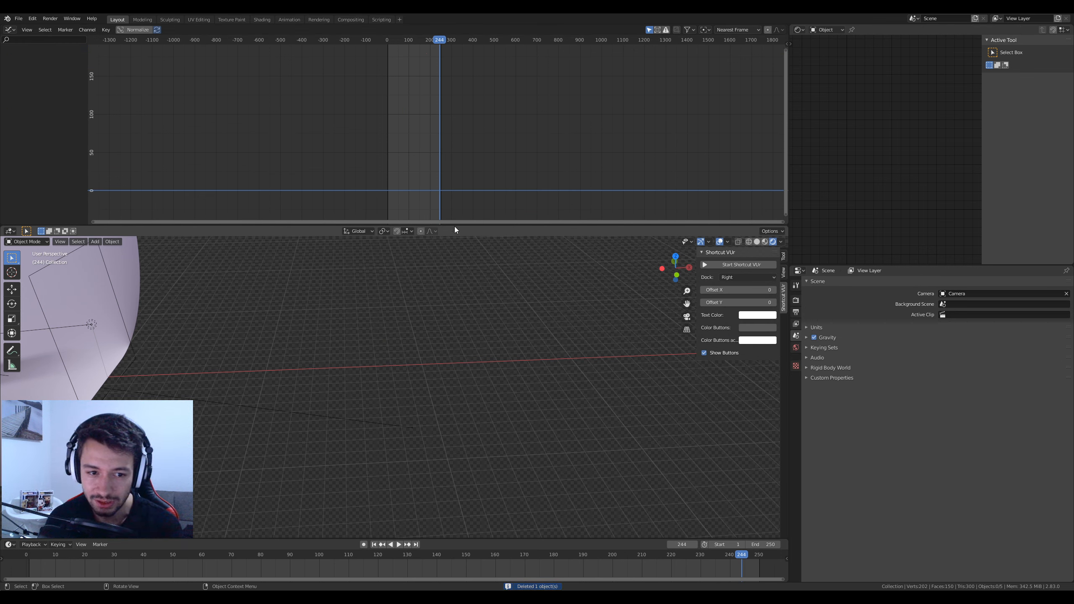
pyautogui.scroll(8, 427, 118)
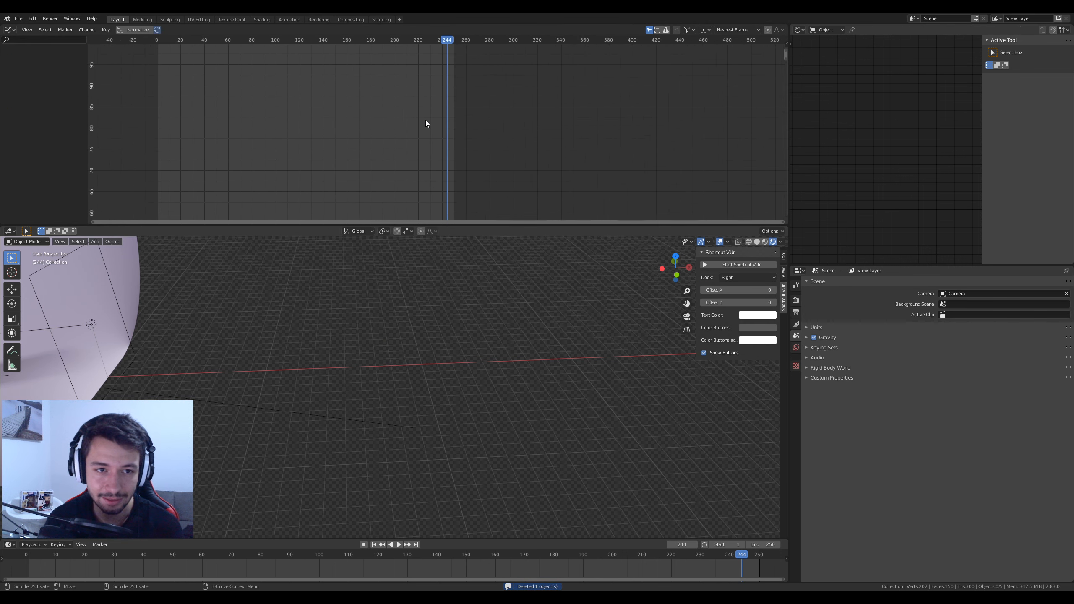
pyautogui.click(11, 30)
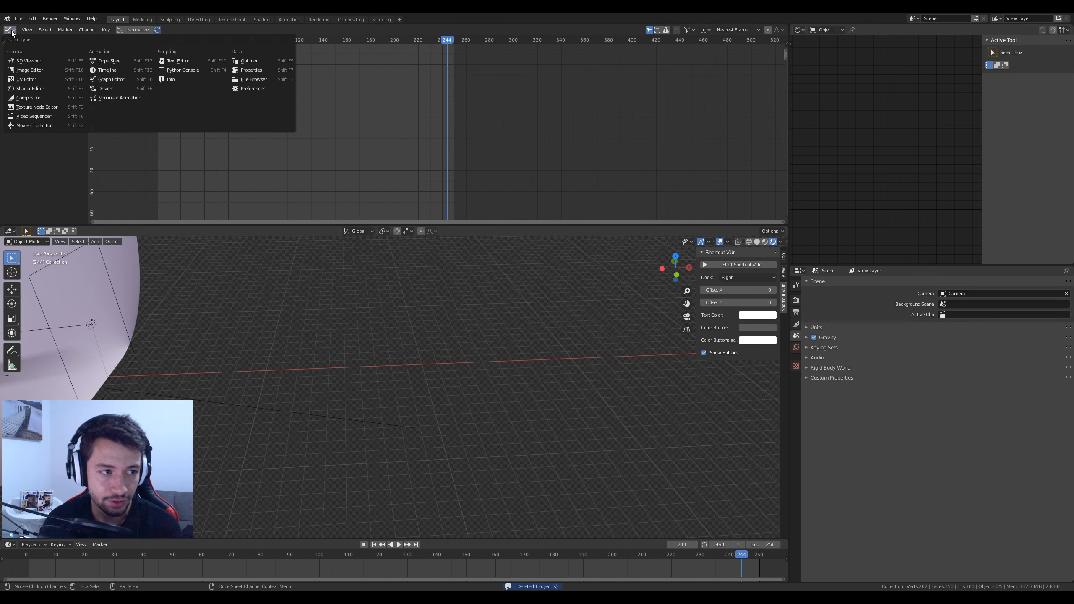
pyautogui.click(126, 69)
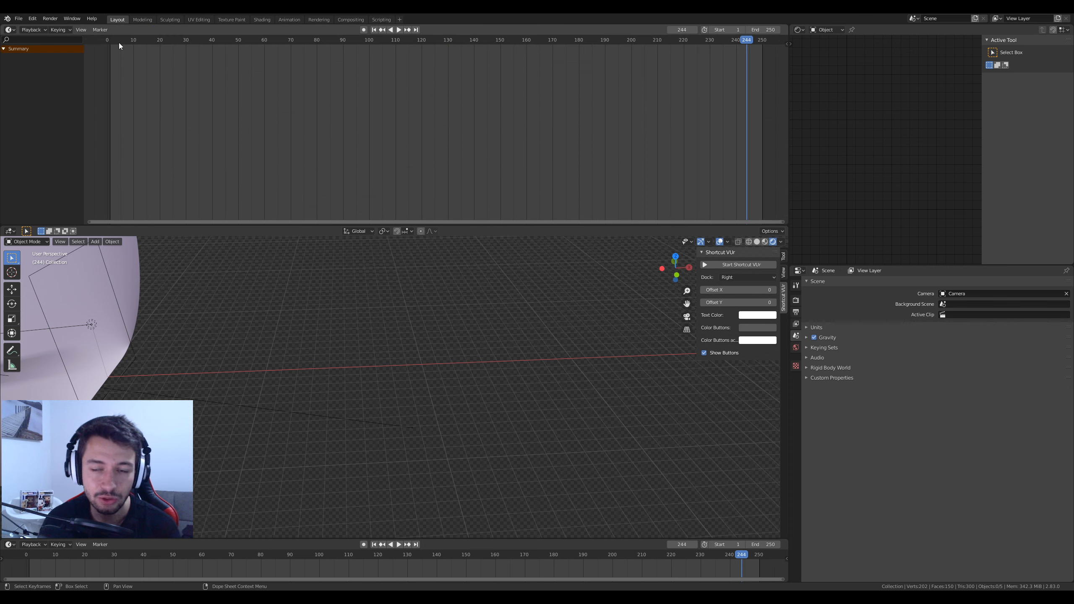
# Move the playhead to frame 1 and set the scene's end frame to 300 in the output settings.
pyautogui.click(795, 285)
pyautogui.click(795, 301)
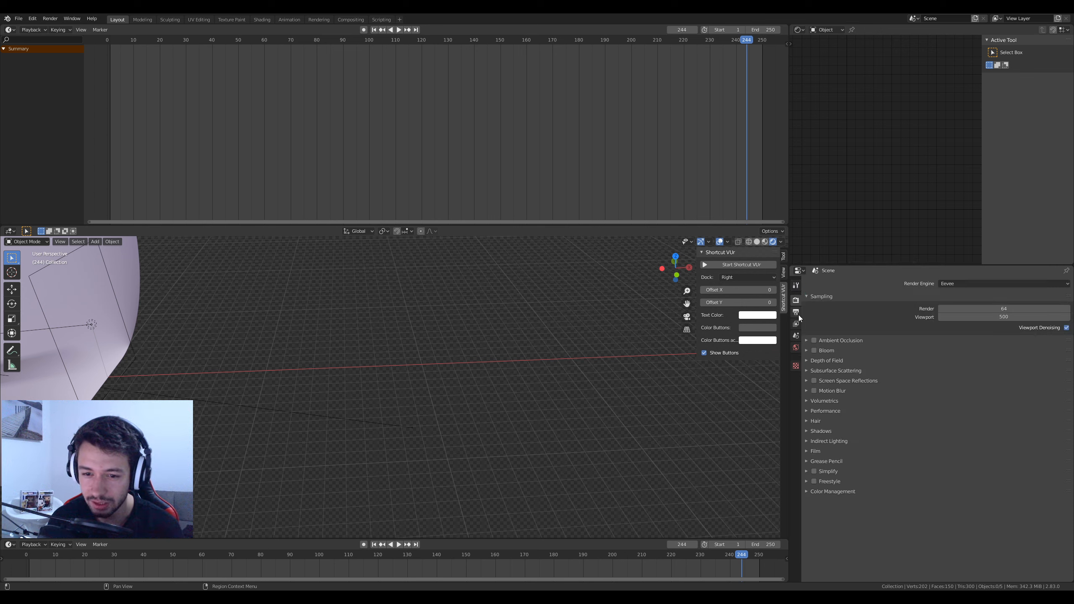
pyautogui.click(796, 313)
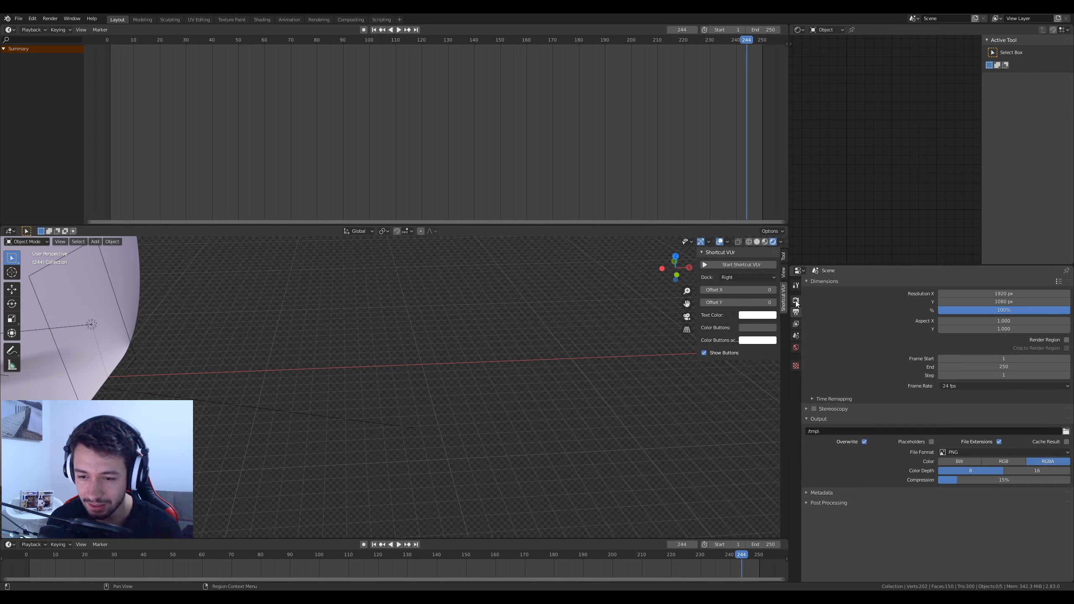
pyautogui.moveTo(746, 40); pyautogui.dragTo(111, 67)
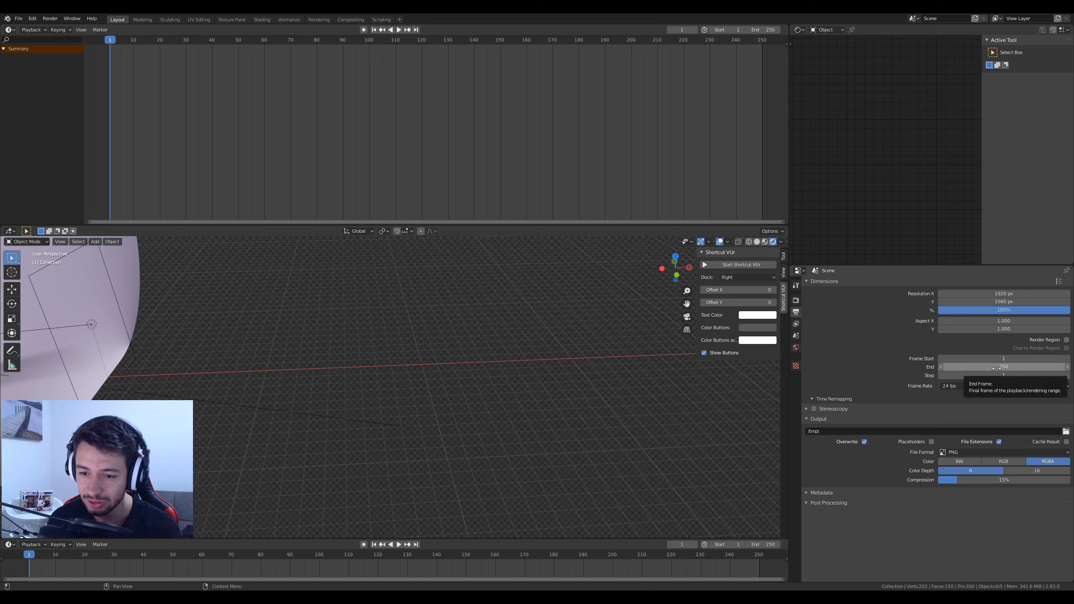
pyautogui.click(965, 367)
pyautogui.write('300')
pyautogui.press('Return')
pyautogui.moveTo(597, 221); pyautogui.dragTo(723, 224)
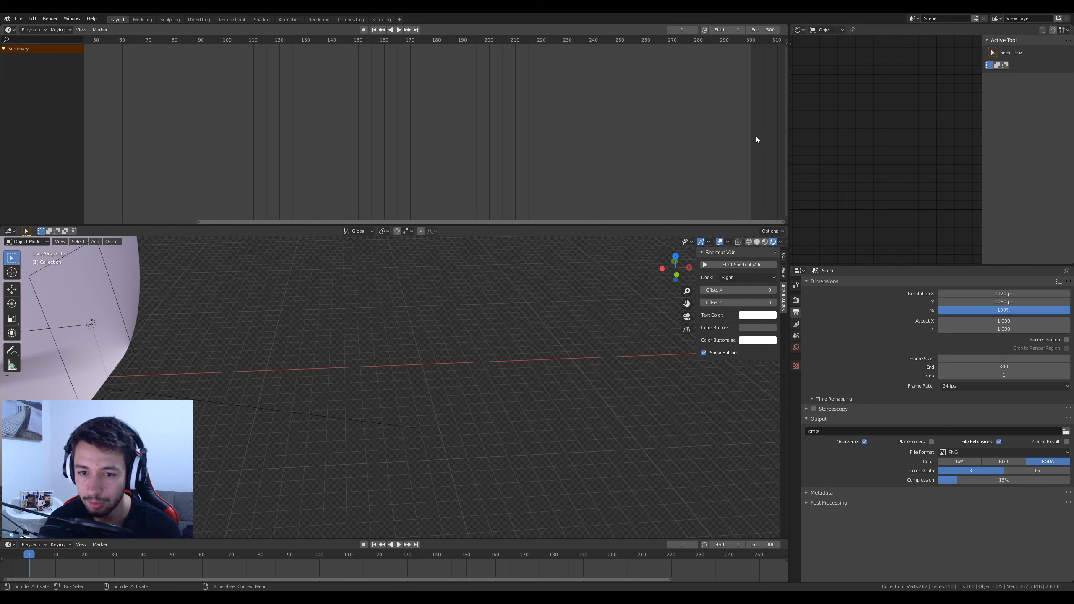
# Set the scene's end frame to 250 in the output settings.
pyautogui.click(991, 367)
pyautogui.write('25')
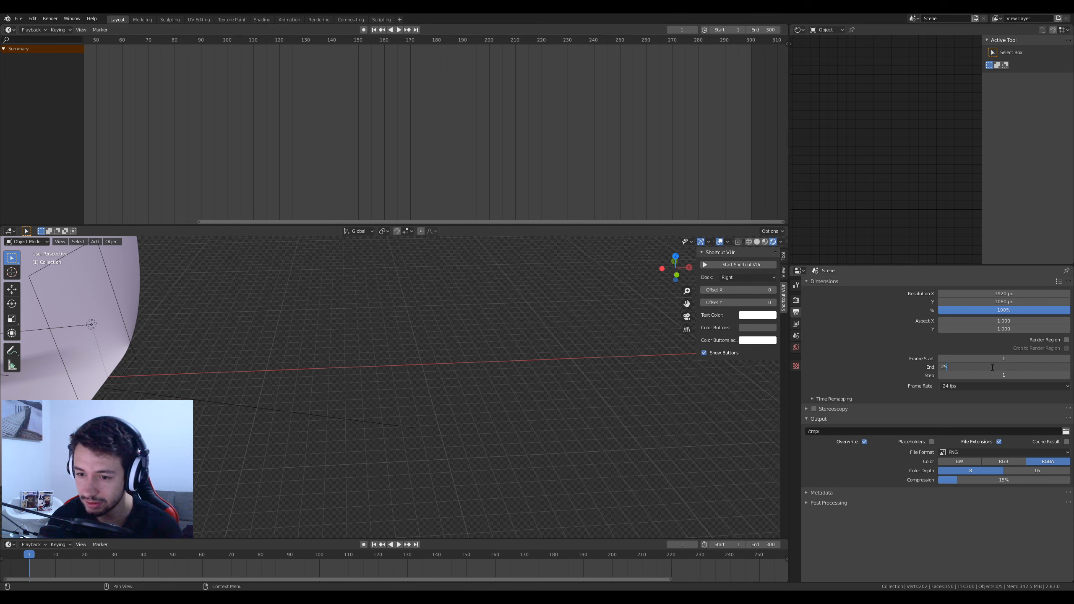
pyautogui.write('0')
pyautogui.press('Return')
pyautogui.press('Home')
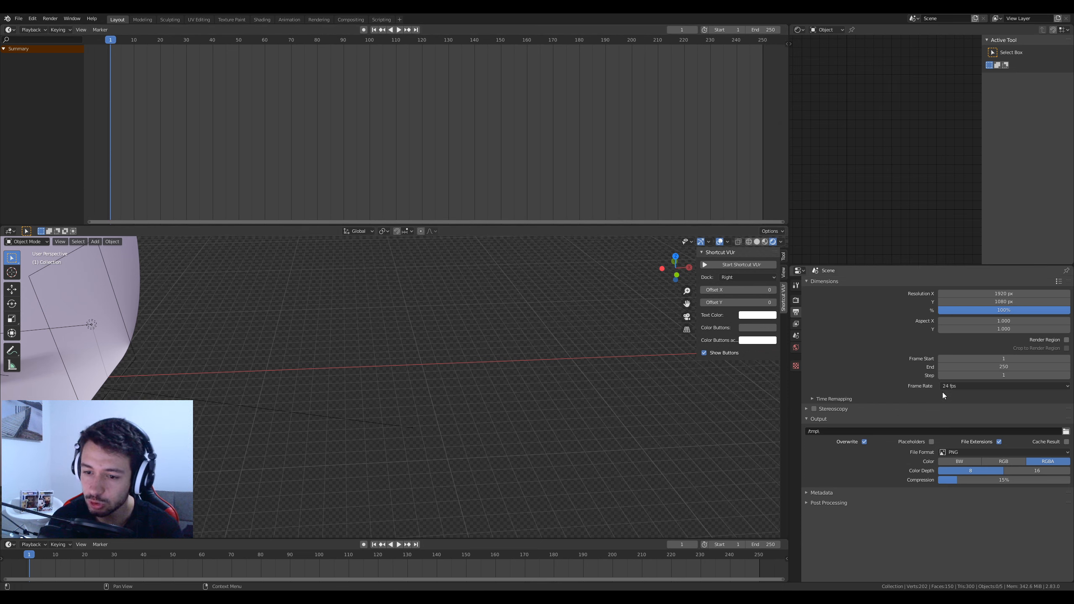
# Set the scene's frame rate to 60 fps and its end frame to 60.
pyautogui.click(961, 389)
pyautogui.click(980, 453)
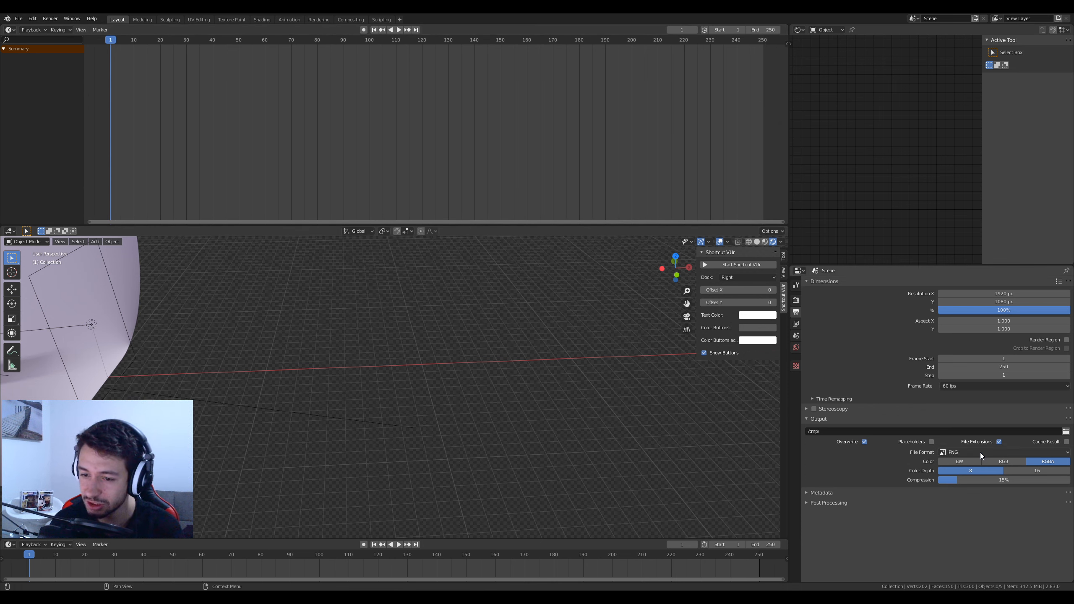
pyautogui.click(1003, 367)
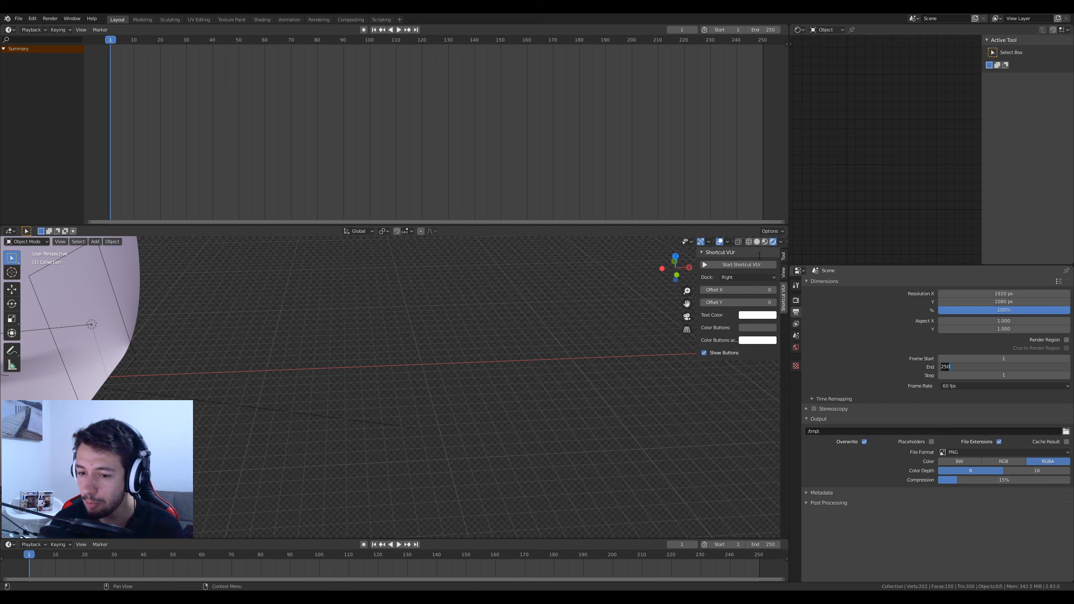
pyautogui.press('Return')
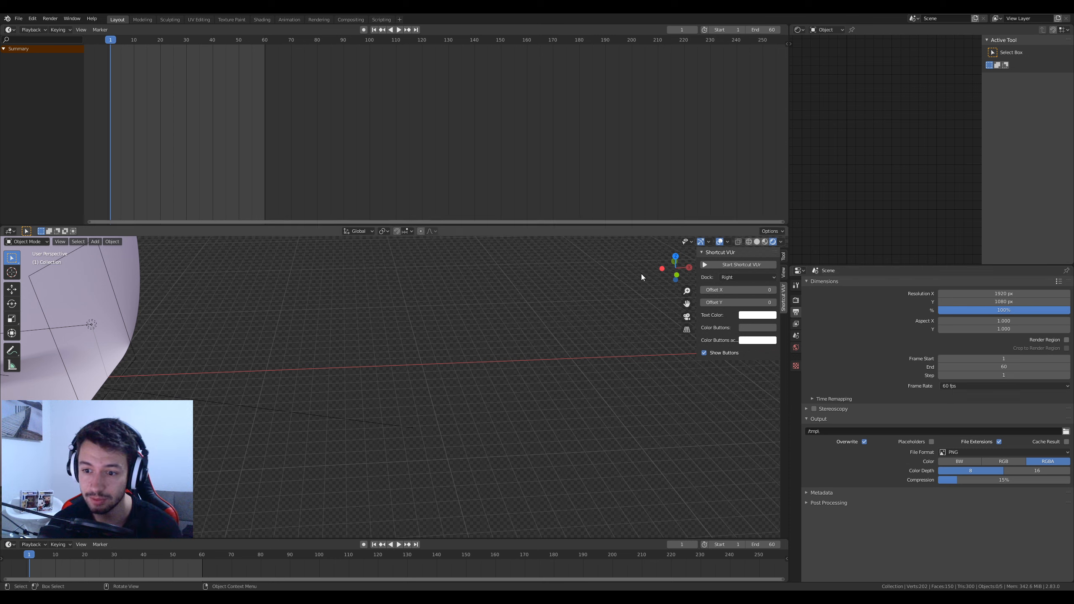
# Change the output frame rate to 30 fps and set the scene's end frame to 250.
pyautogui.click(964, 386)
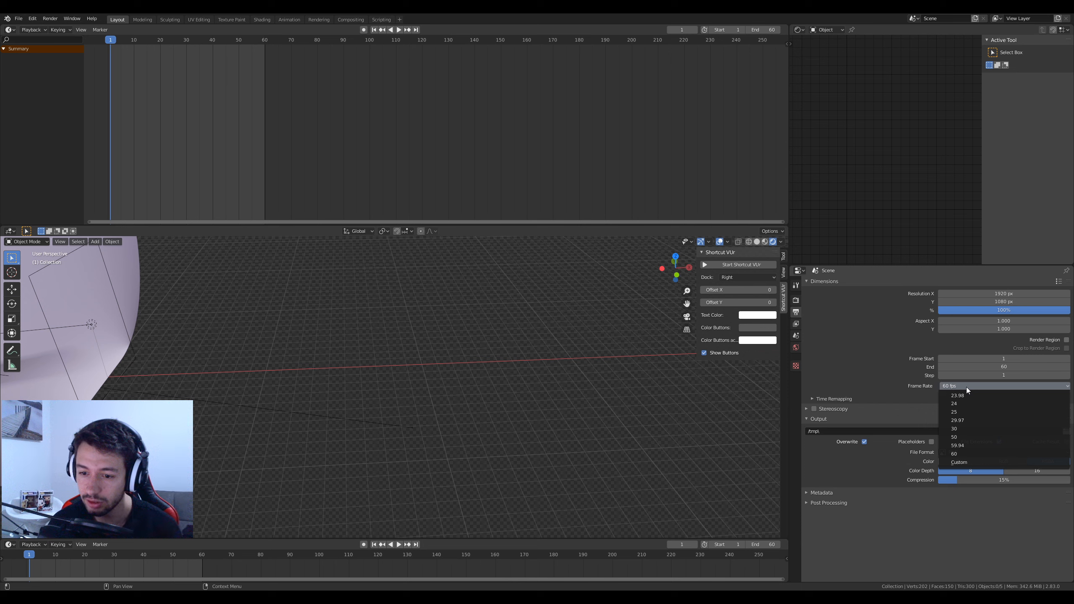
pyautogui.click(962, 429)
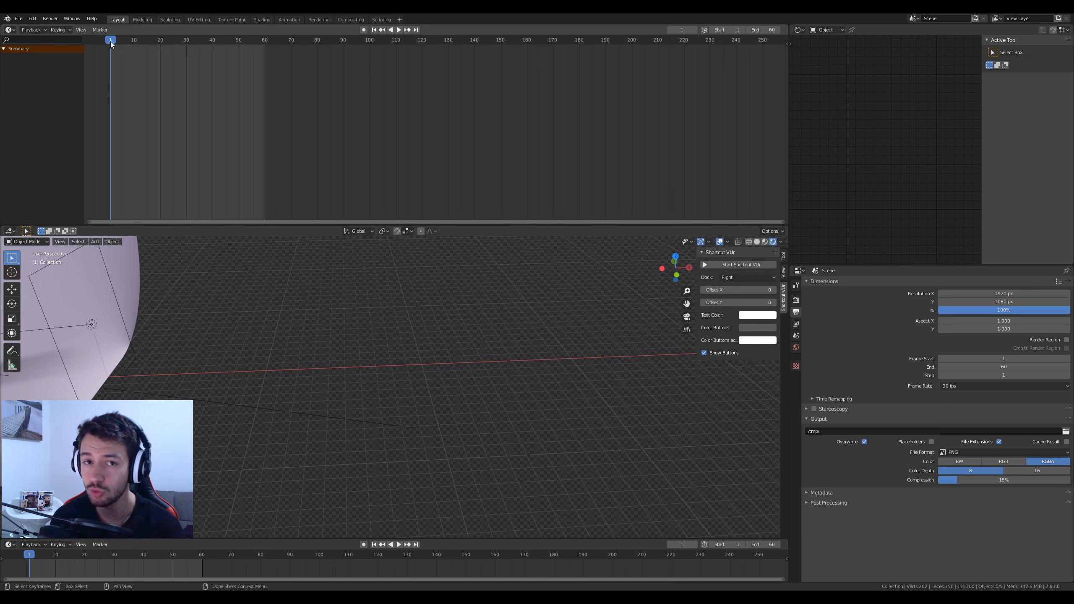
pyautogui.click(961, 385)
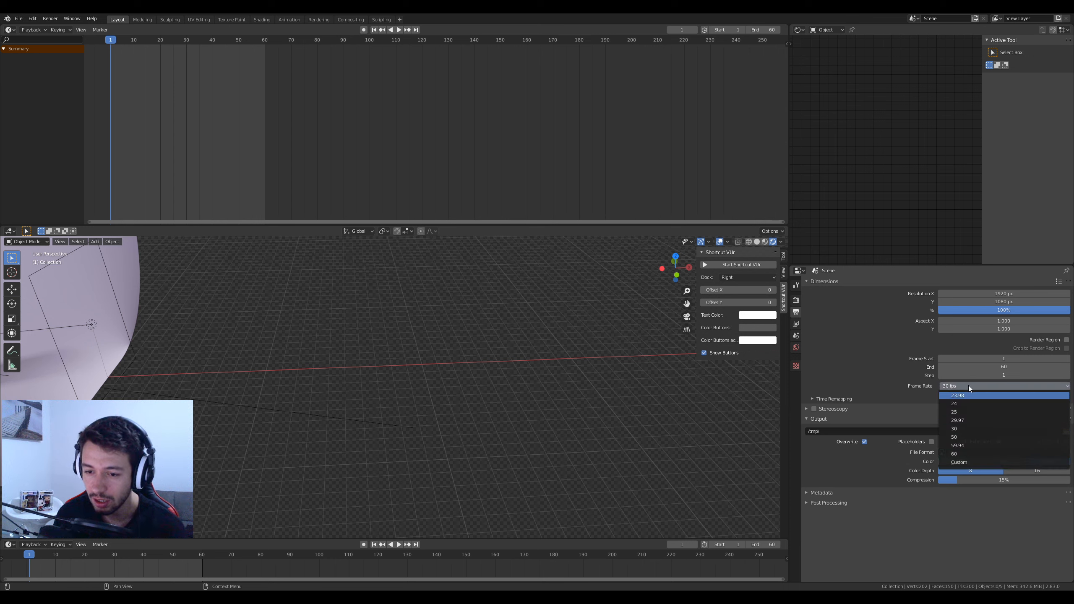
pyautogui.click(1007, 366)
pyautogui.write('250')
pyautogui.press('Return')
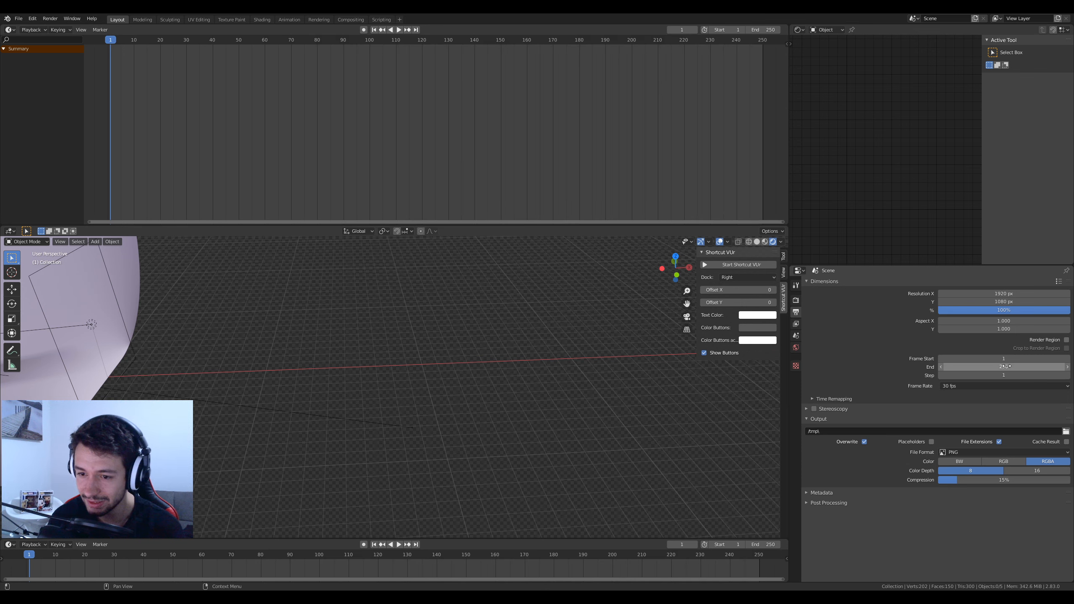
# Shrink the upper Timeline area to enlarge the 3D viewport, with the table and camera framed in it.
pyautogui.scroll(-4, 314, 401)
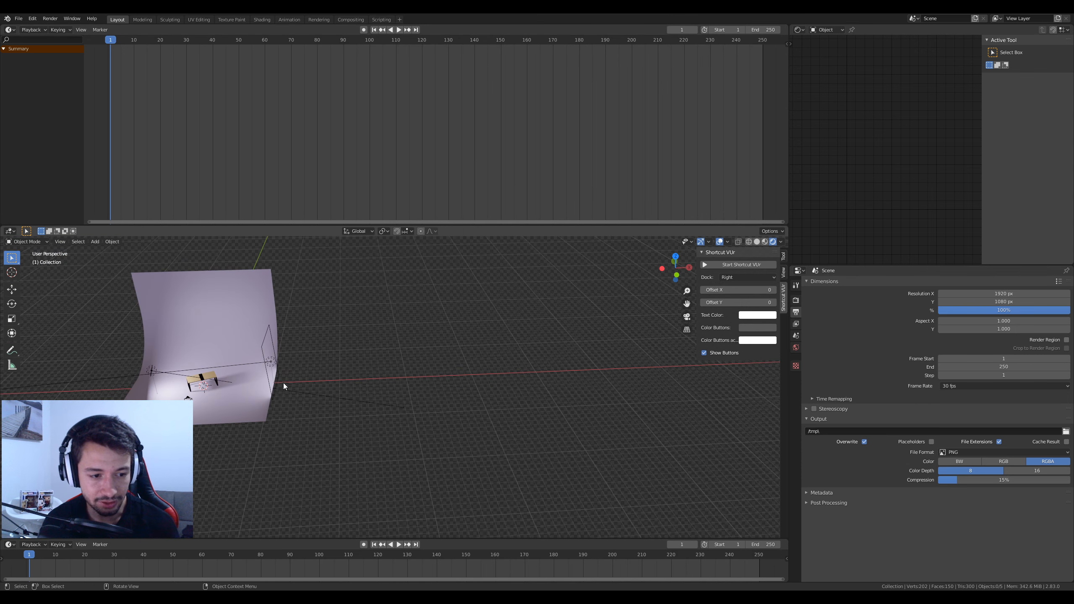
pyautogui.keyDown('shift'); pyautogui.moveTo(284, 383); pyautogui.dragTo(428, 351, button='middle'); pyautogui.keyUp('shift')
pyautogui.scroll(4, 377, 363)
pyautogui.keyDown('shift'); pyautogui.moveTo(299, 315); pyautogui.dragTo(382, 369, button='middle'); pyautogui.keyUp('shift')
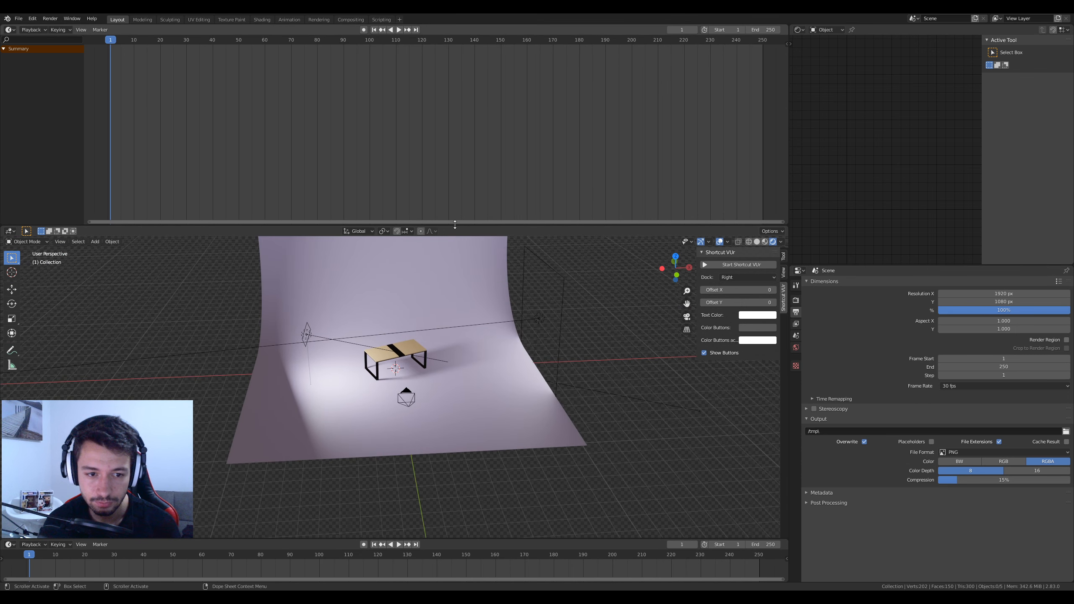
pyautogui.moveTo(447, 231); pyautogui.dragTo(447, 100)
pyautogui.scroll(3, 386, 324)
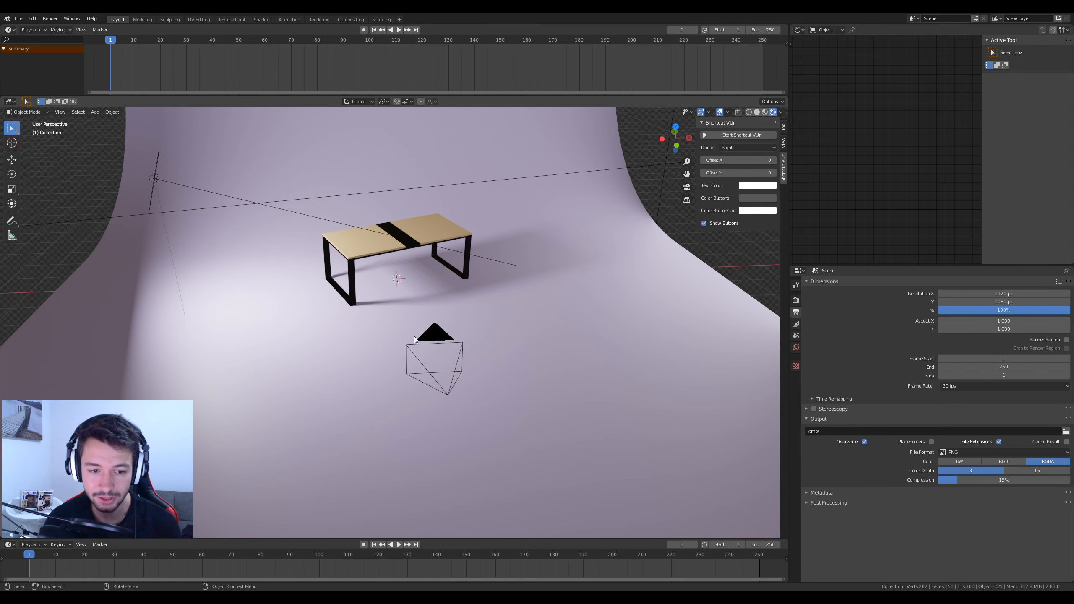
# Try rotating the camera about its own origin from the top view.
pyautogui.click(439, 338)
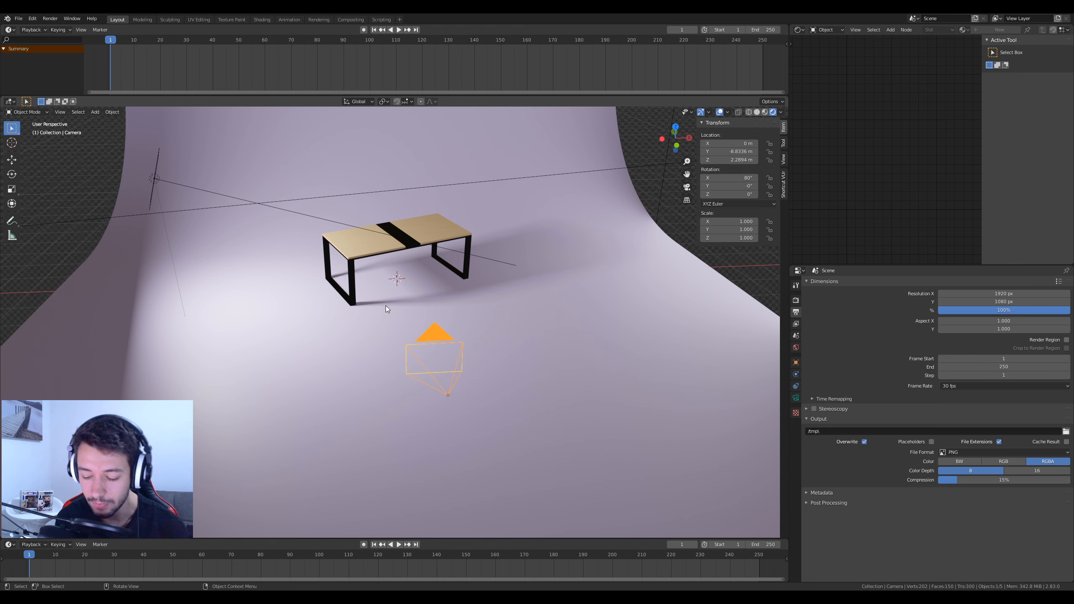
pyautogui.press('KP_7')
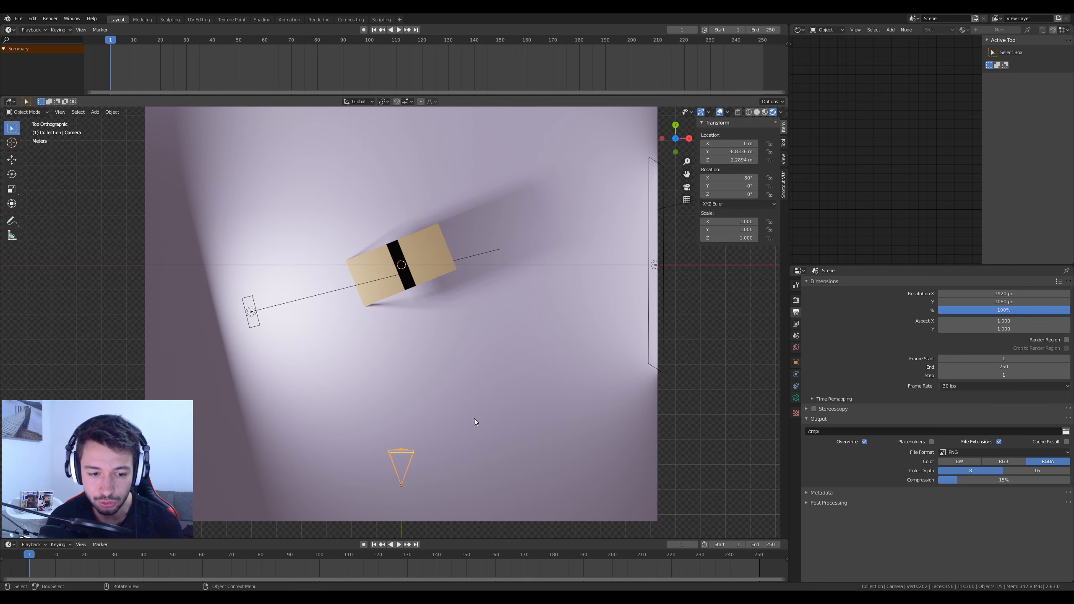
pyautogui.press('r')
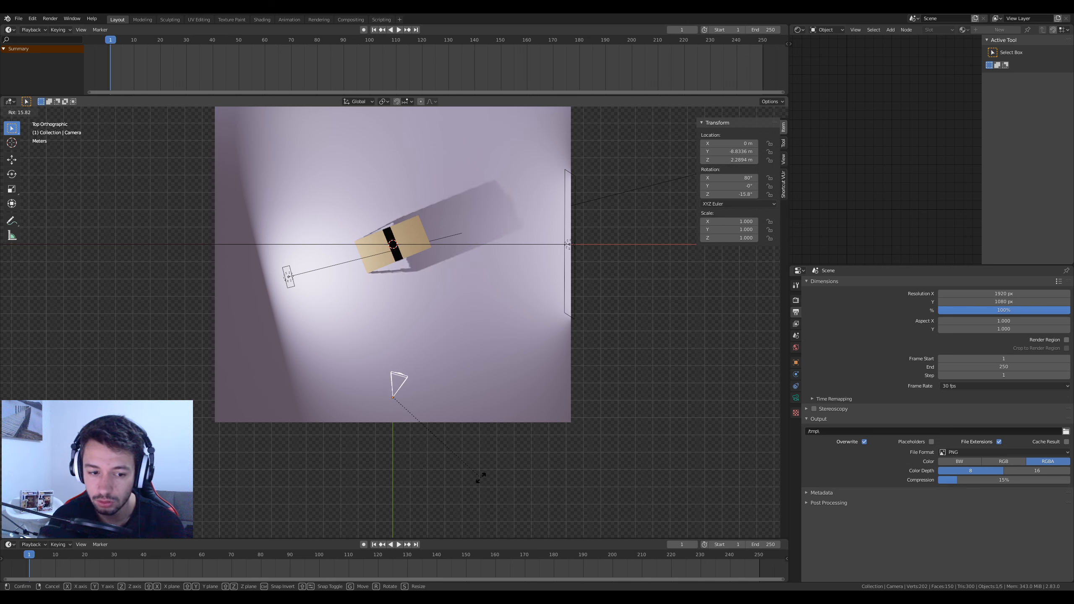
pyautogui.rightClick(511, 433)
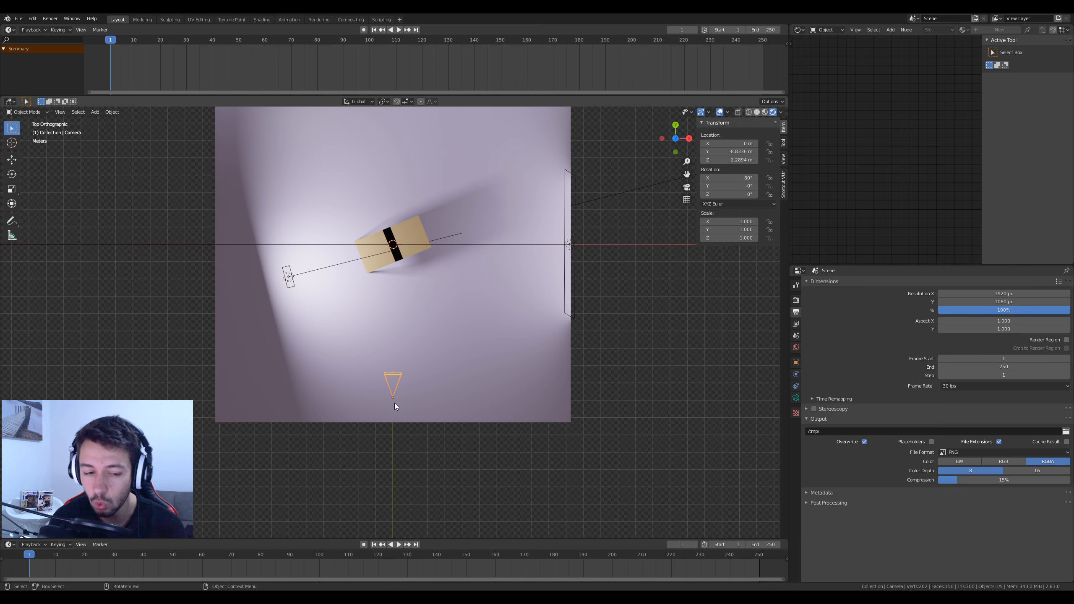
# Add a Plain Axes empty at the world origin beneath the table.
pyautogui.scroll(4, 401, 395)
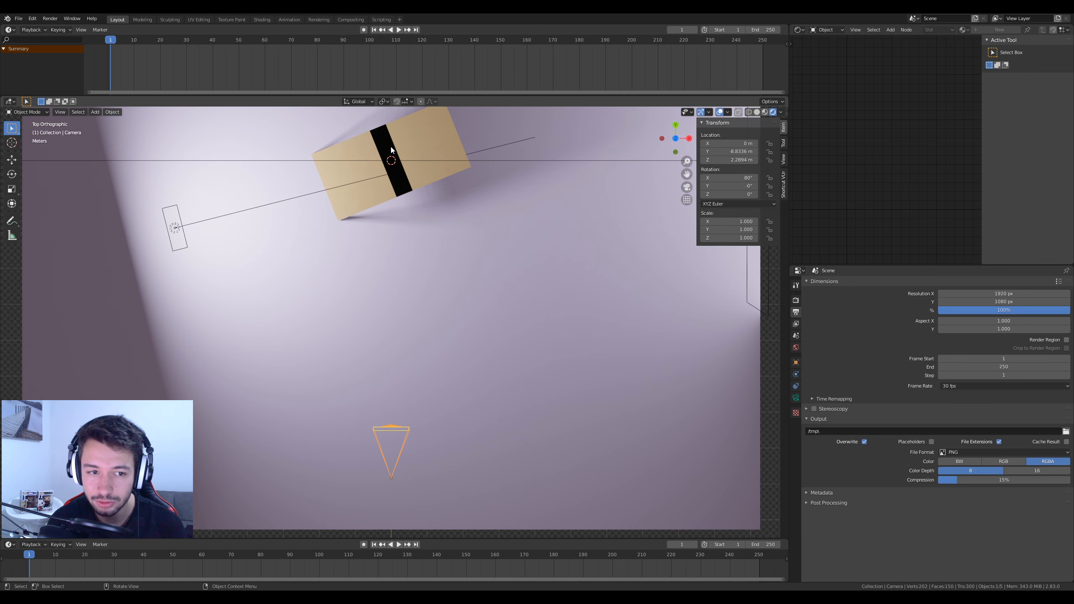
pyautogui.scroll(2, 404, 185)
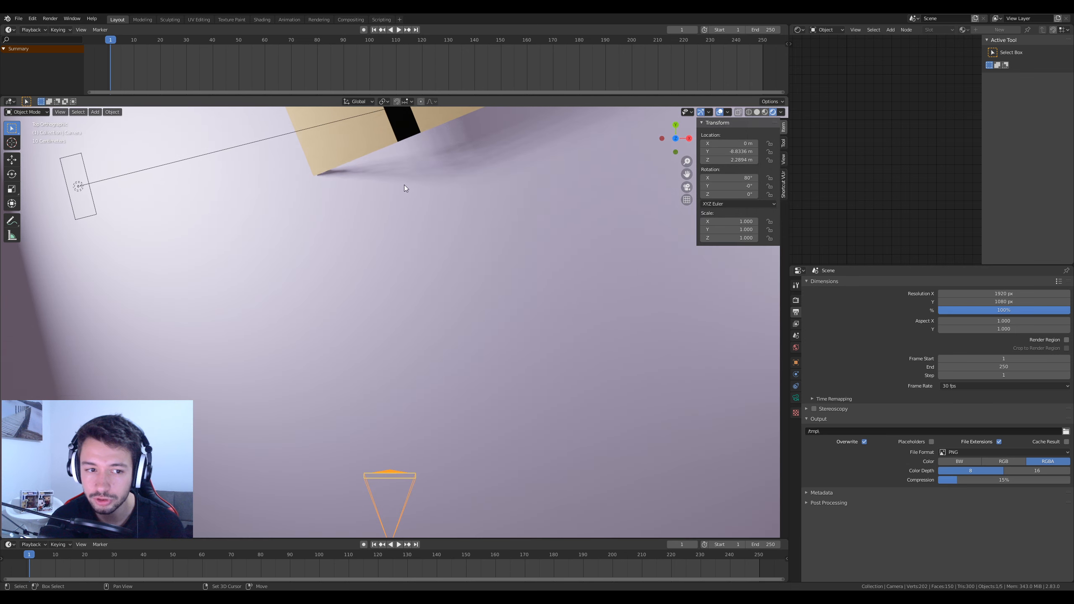
pyautogui.keyDown('shift'); pyautogui.moveTo(404, 184); pyautogui.dragTo(449, 332, button='middle'); pyautogui.keyUp('shift')
pyautogui.scroll(-4, 397, 245)
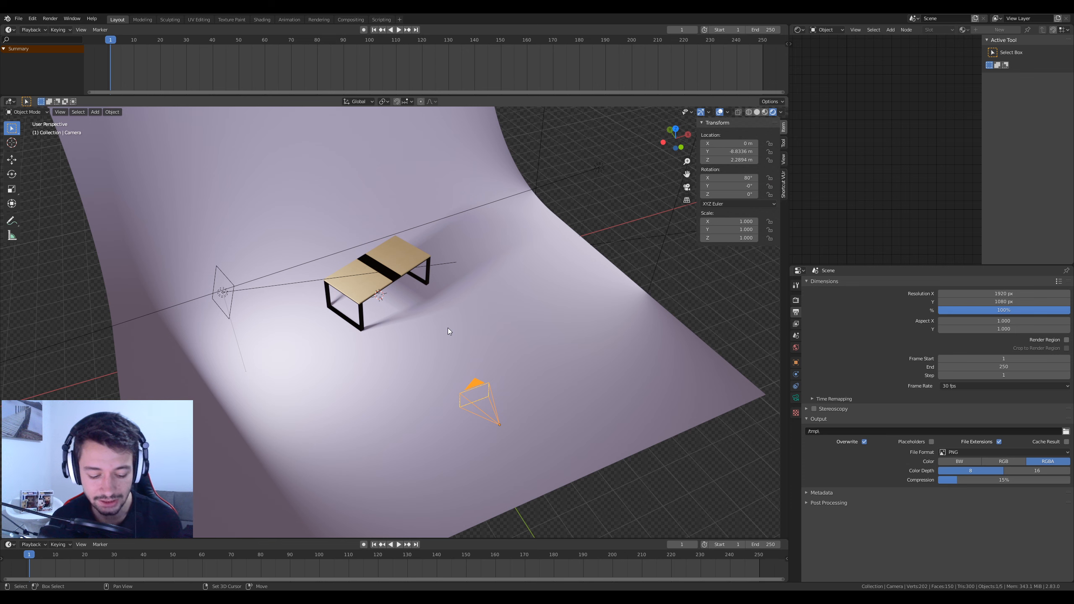
pyautogui.hotkey('shift', 'a')
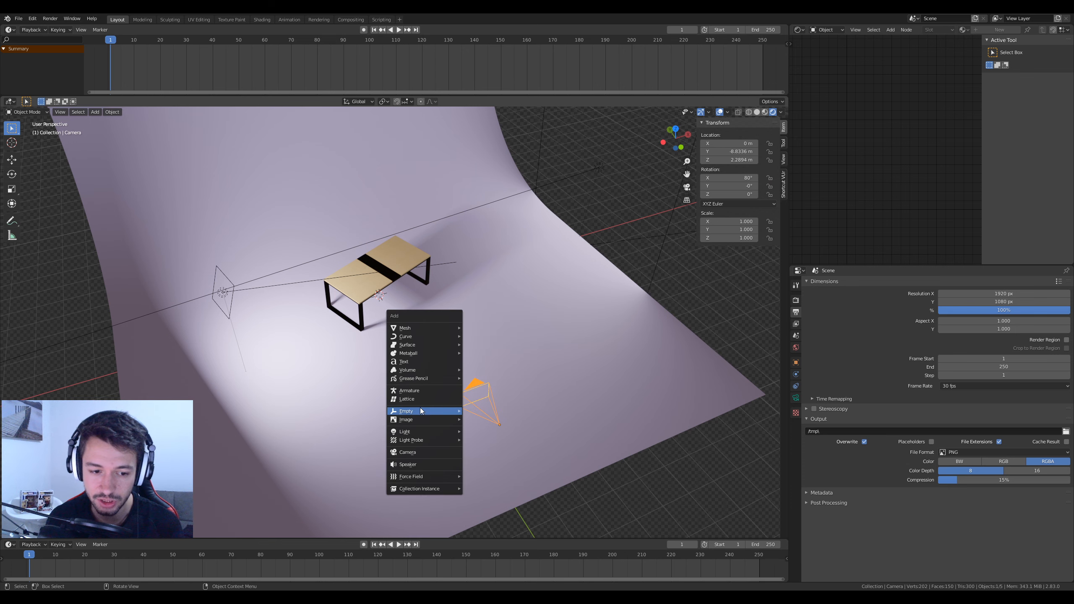
pyautogui.moveTo(418, 409)
pyautogui.click(498, 411)
# Parent the camera to the empty with the Object option.
pyautogui.moveTo(498, 411); pyautogui.dragTo(486, 365, button='middle')
pyautogui.click(498, 292)
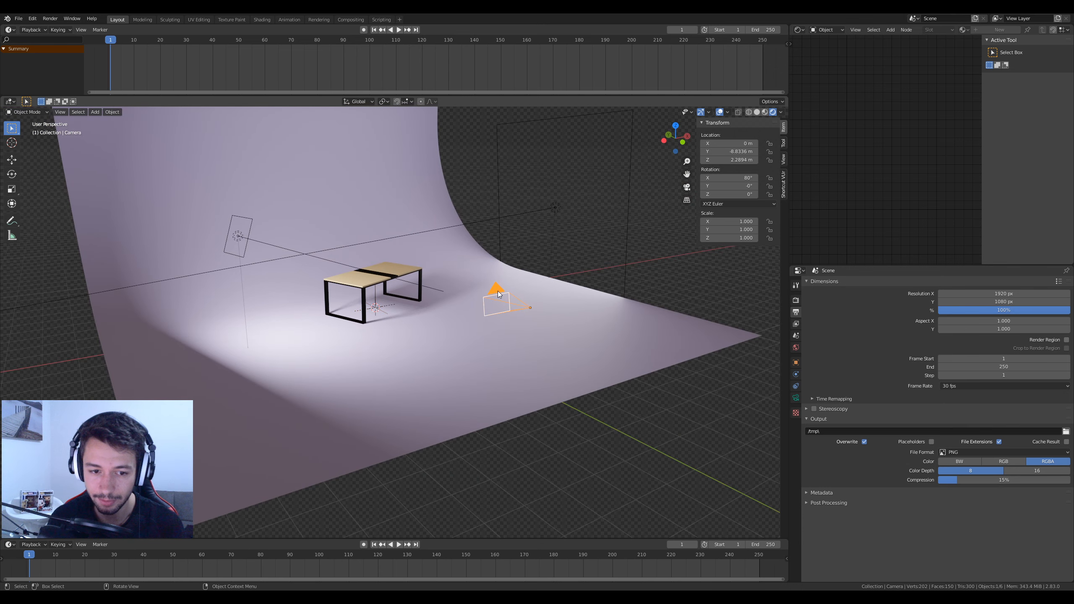
pyautogui.keyDown('shift'); pyautogui.click(376, 295); pyautogui.keyUp('shift')
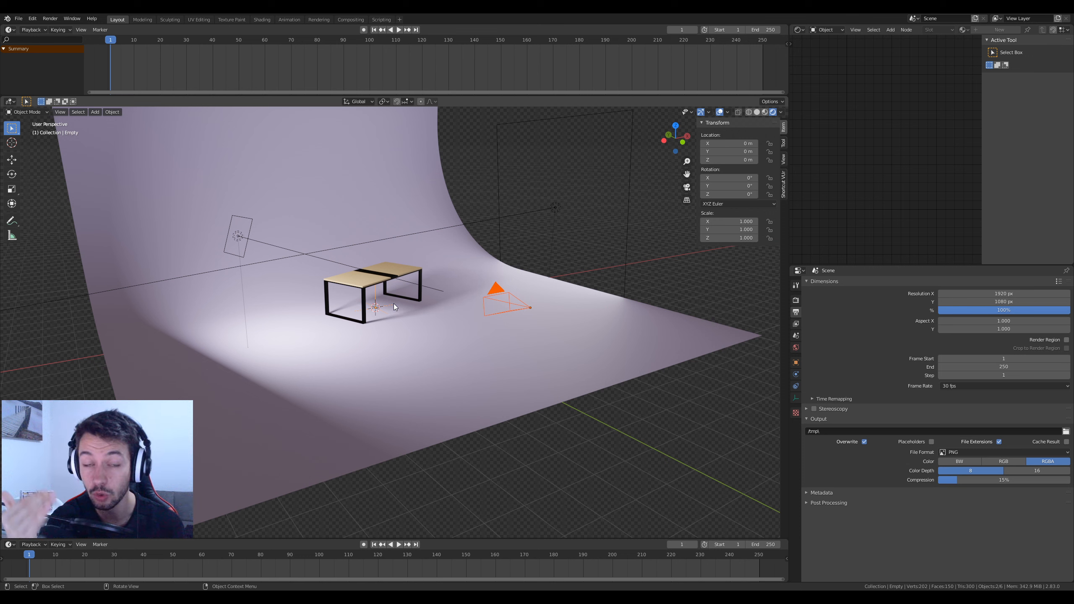
pyautogui.hotkey('ctrl', 'p')
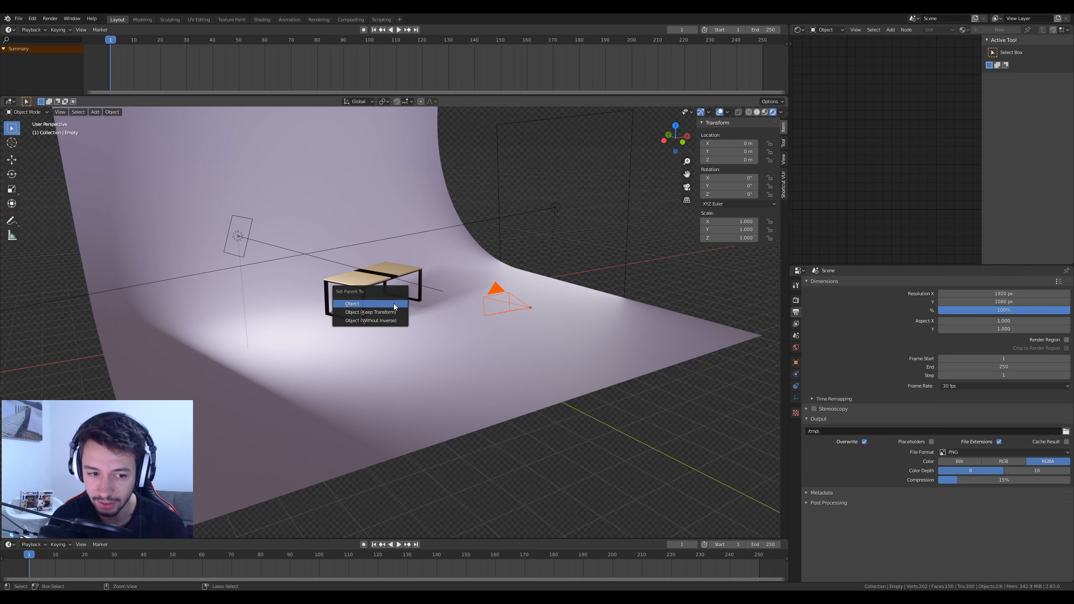
pyautogui.click(393, 304)
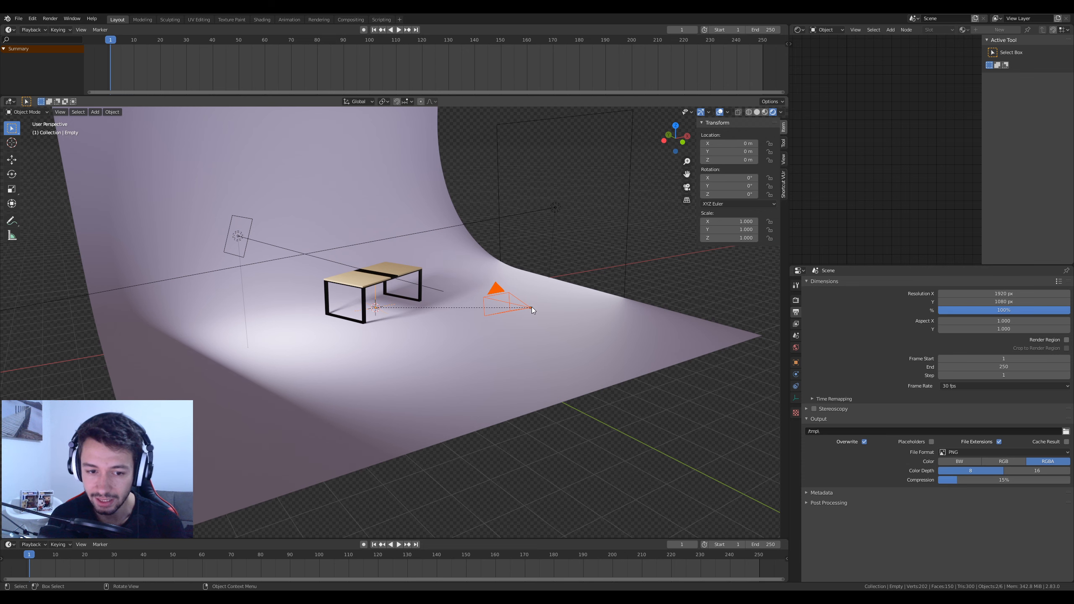
# Try moving the camera on its own and then the empty to test the parent relationship.
pyautogui.moveTo(379, 308); pyautogui.dragTo(428, 318, button='middle')
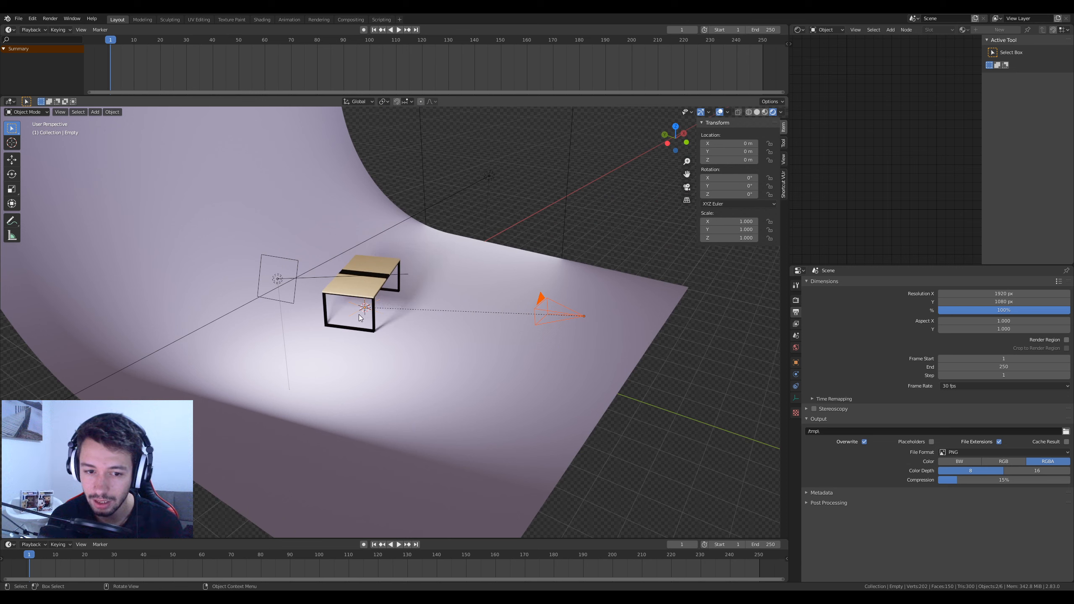
pyautogui.click(544, 300)
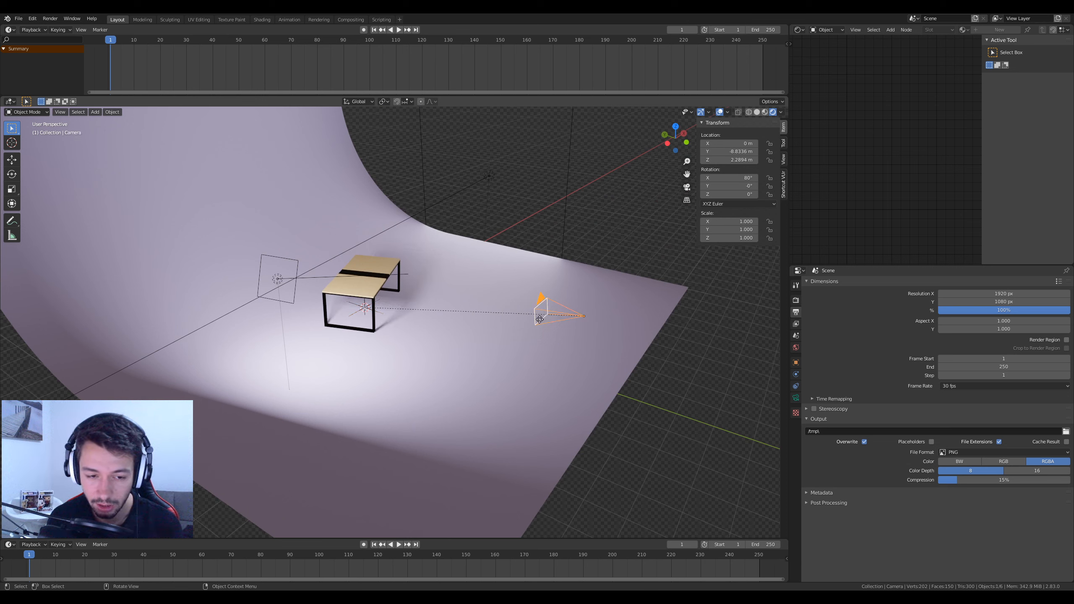
pyautogui.press('g')
pyautogui.rightClick(537, 312)
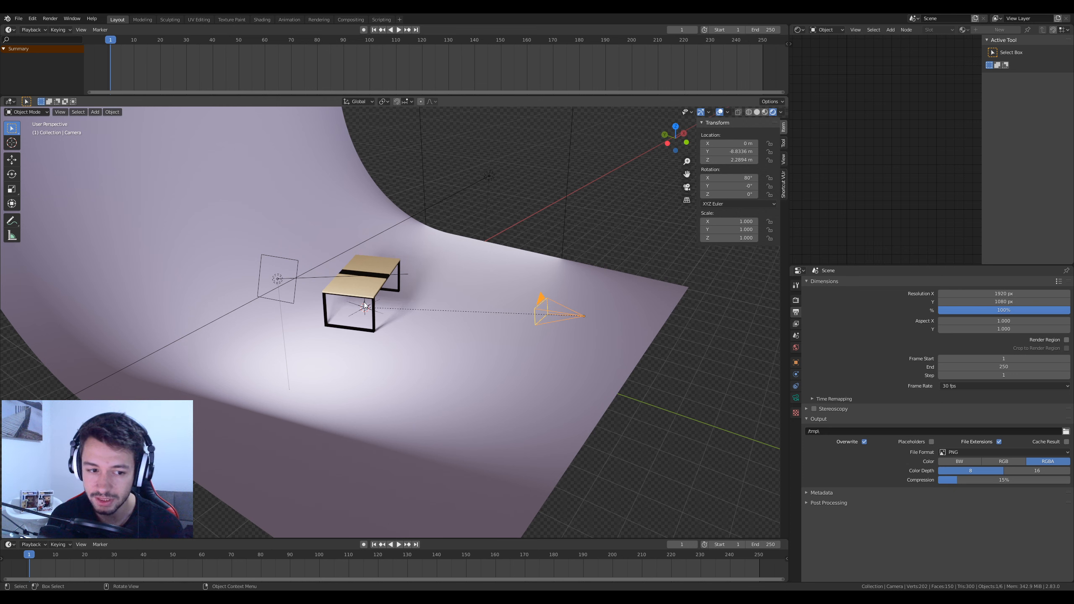
pyautogui.click(364, 307)
pyautogui.press('g')
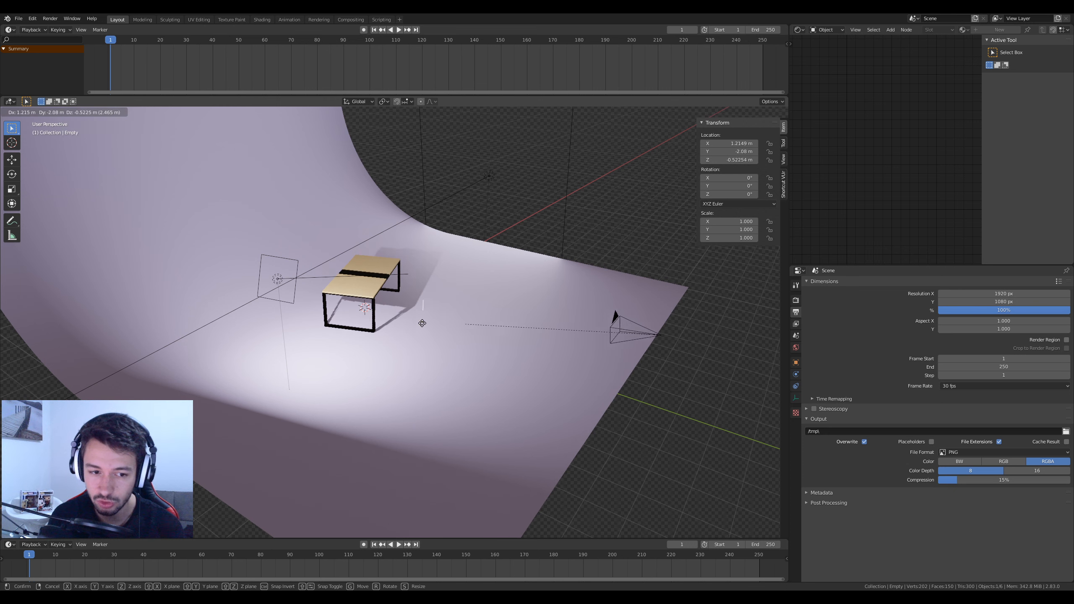
pyautogui.rightClick(371, 279)
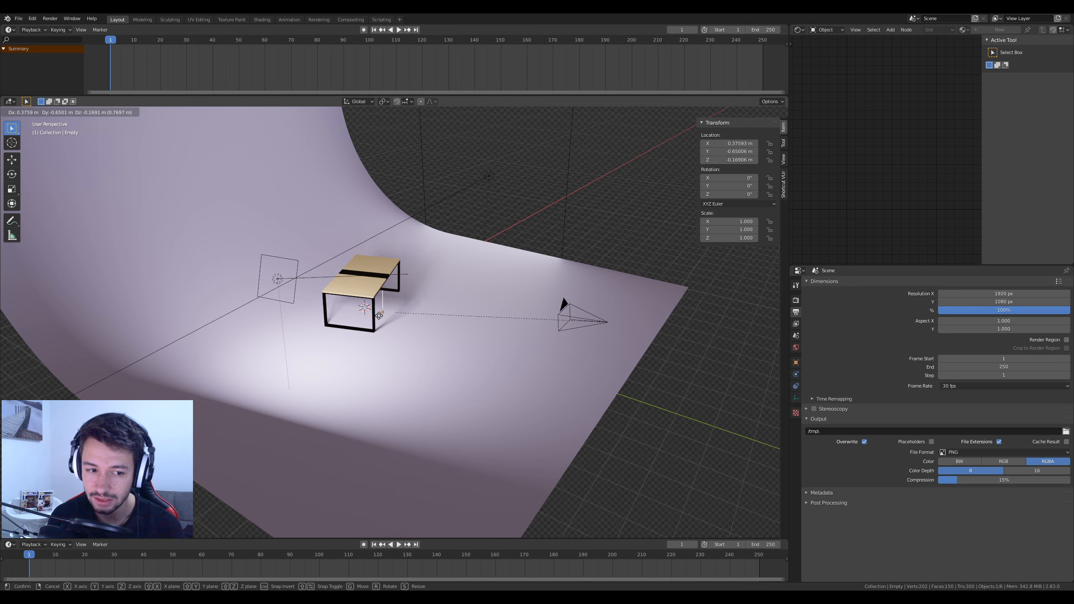
# Try rotating the empty from the top view to swing the camera around the table.
pyautogui.press('KP_7')
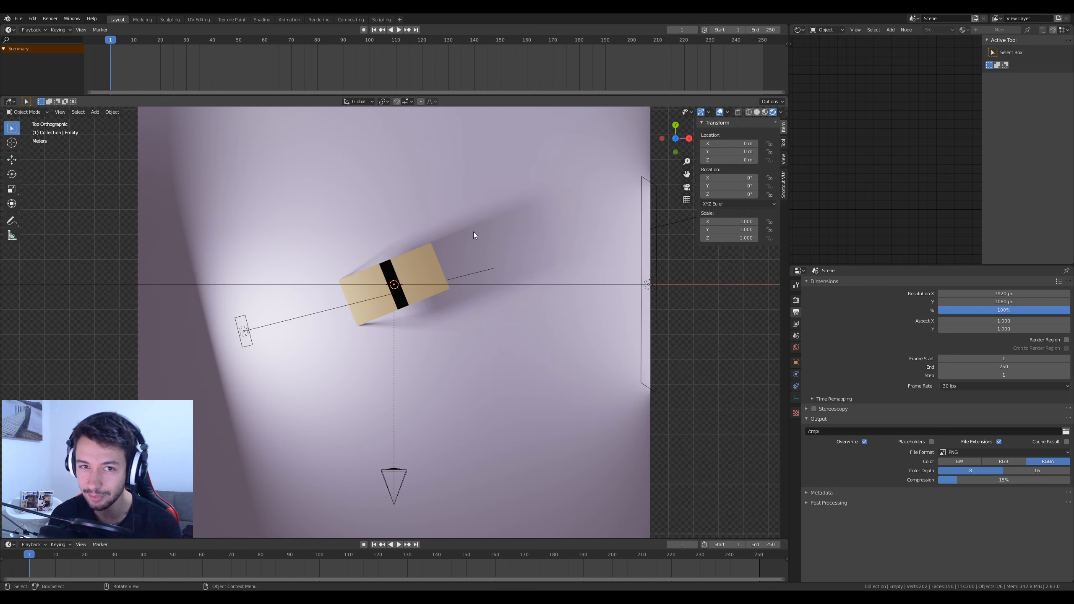
pyautogui.press('r')
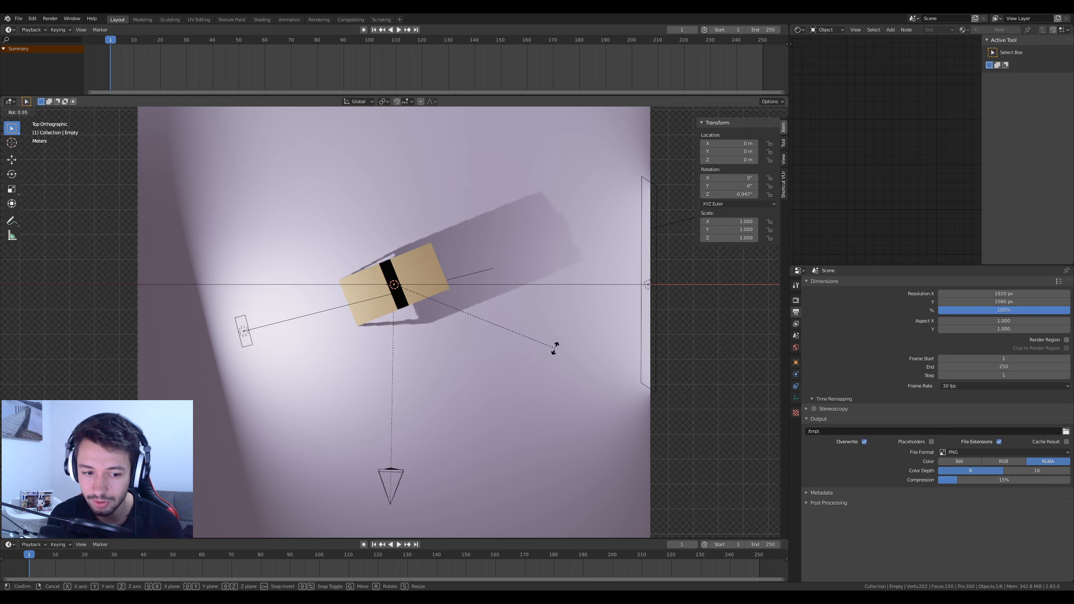
pyautogui.rightClick(448, 320)
# Look through the camera and rotate the empty about -18° around the global Z axis.
pyautogui.press('KP_0')
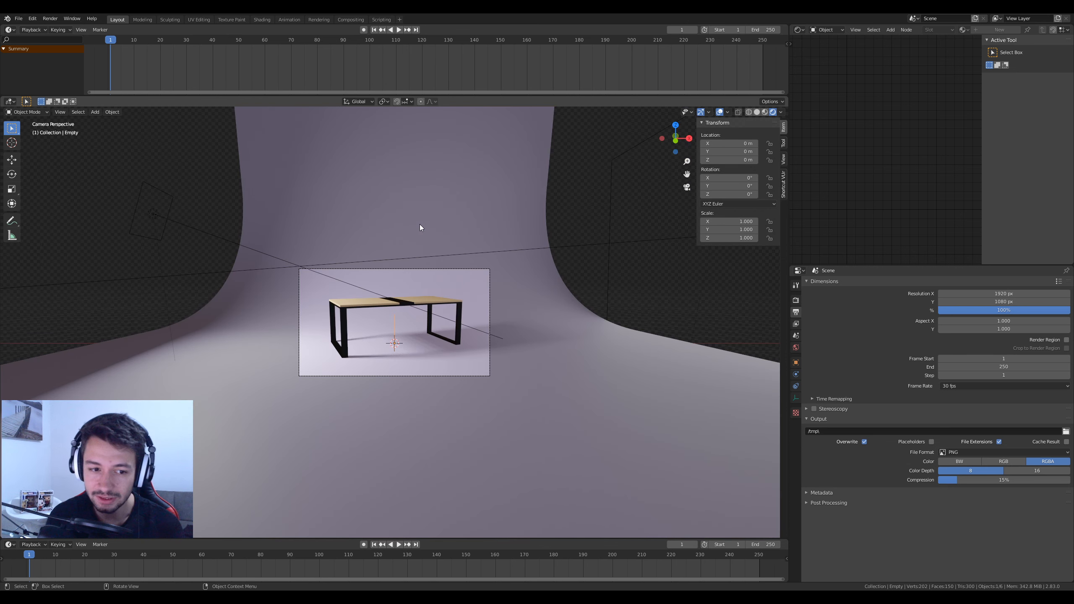
pyautogui.scroll(5, 425, 254)
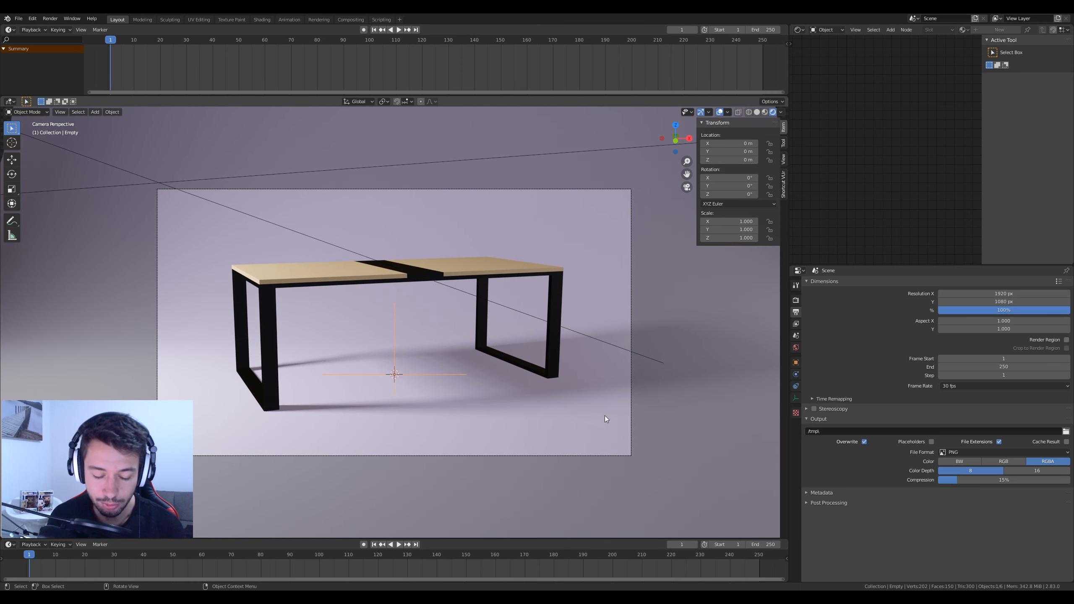
pyautogui.press('r')
pyautogui.press('z')
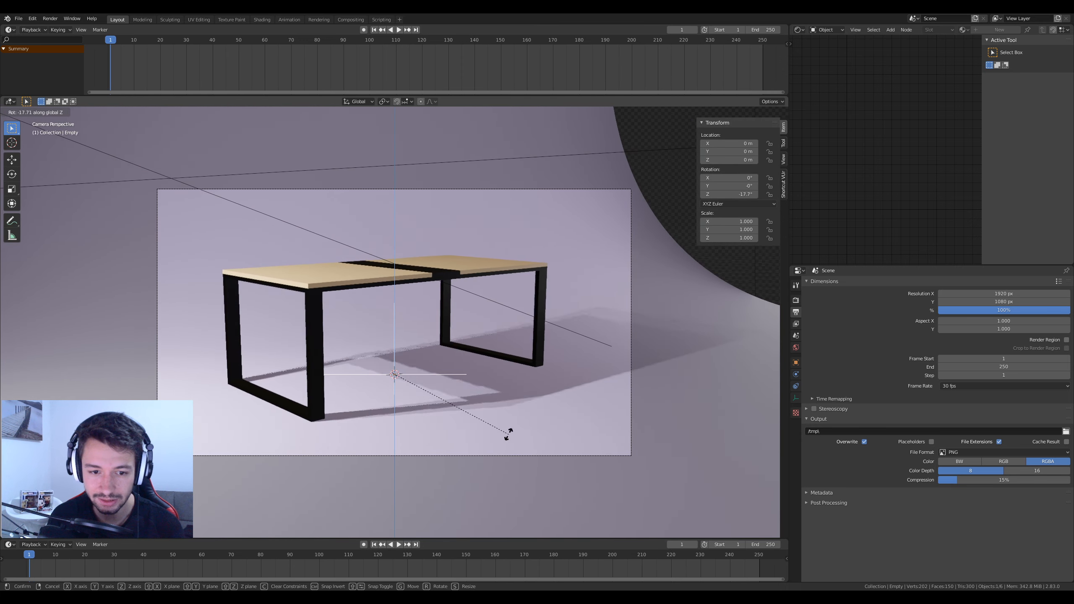
pyautogui.click(508, 435)
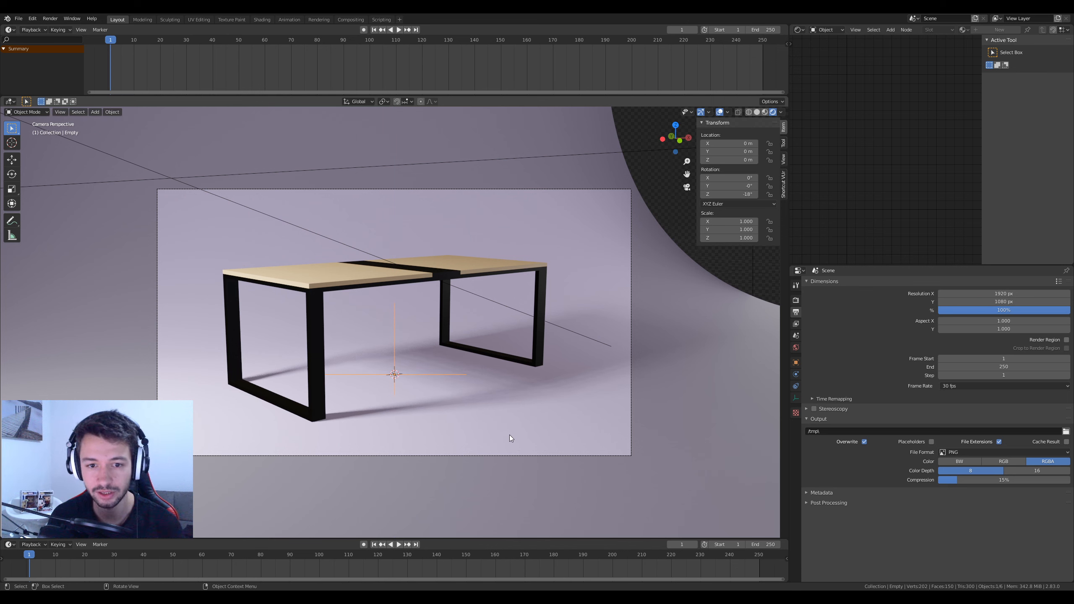
# Insert Rotation keyframes for the empty at frame 1 and, with it rotated to 18° around Z, at frame 250.
pyautogui.press('i')
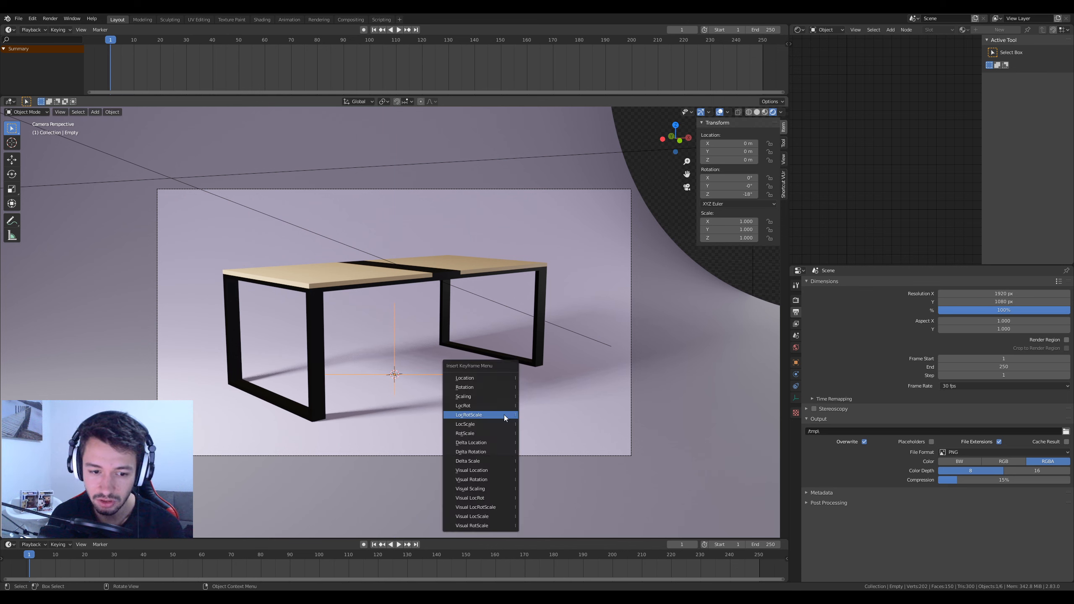
pyautogui.click(482, 389)
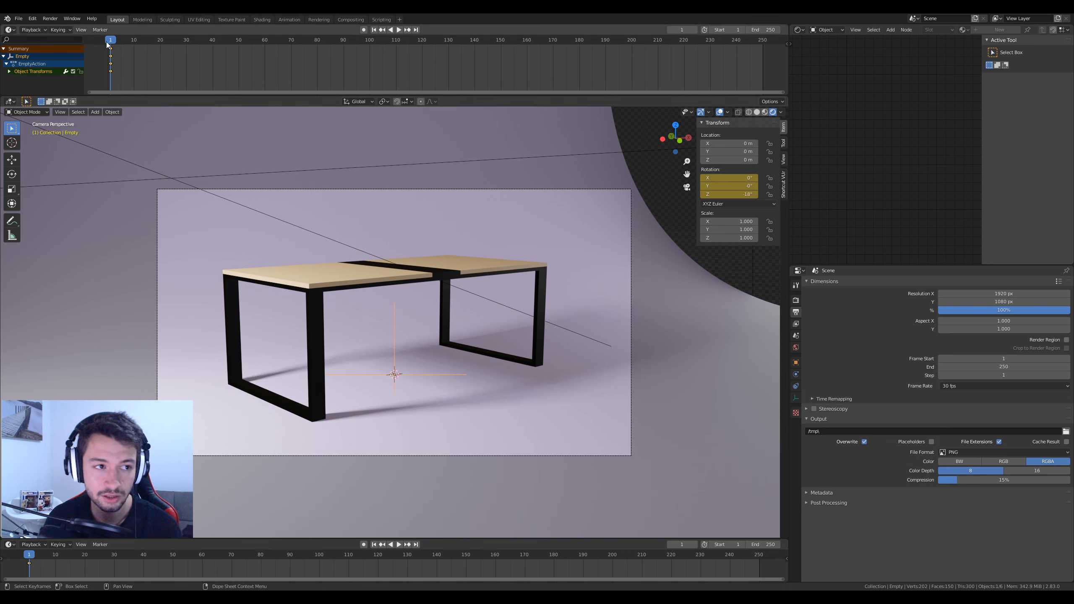
pyautogui.moveTo(109, 41); pyautogui.dragTo(761, 58)
pyautogui.press('r')
pyautogui.press('z')
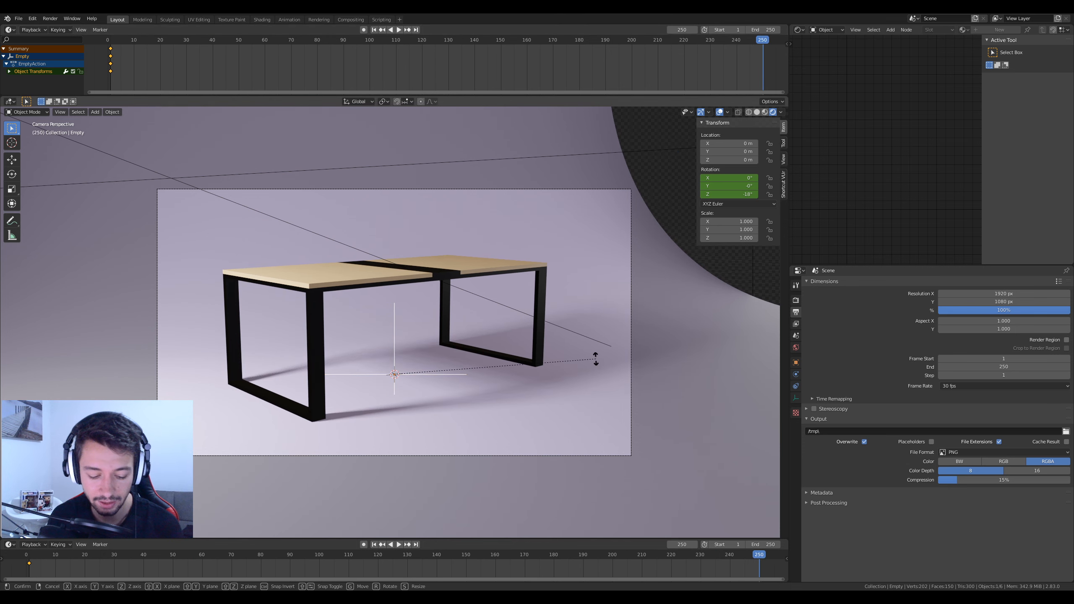
pyautogui.click(556, 244)
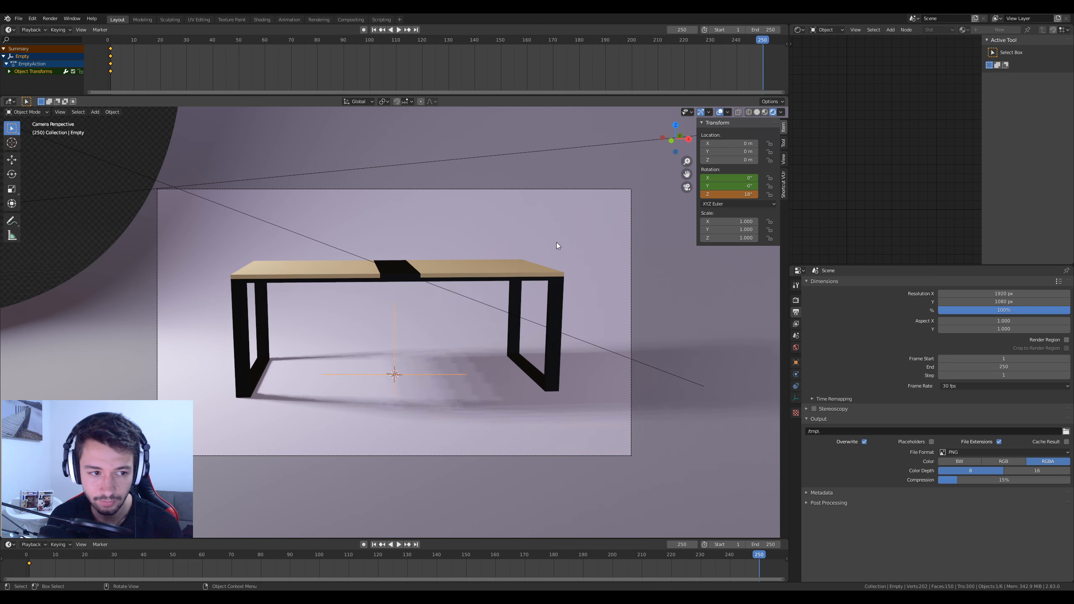
pyautogui.press('i')
pyautogui.click(560, 284)
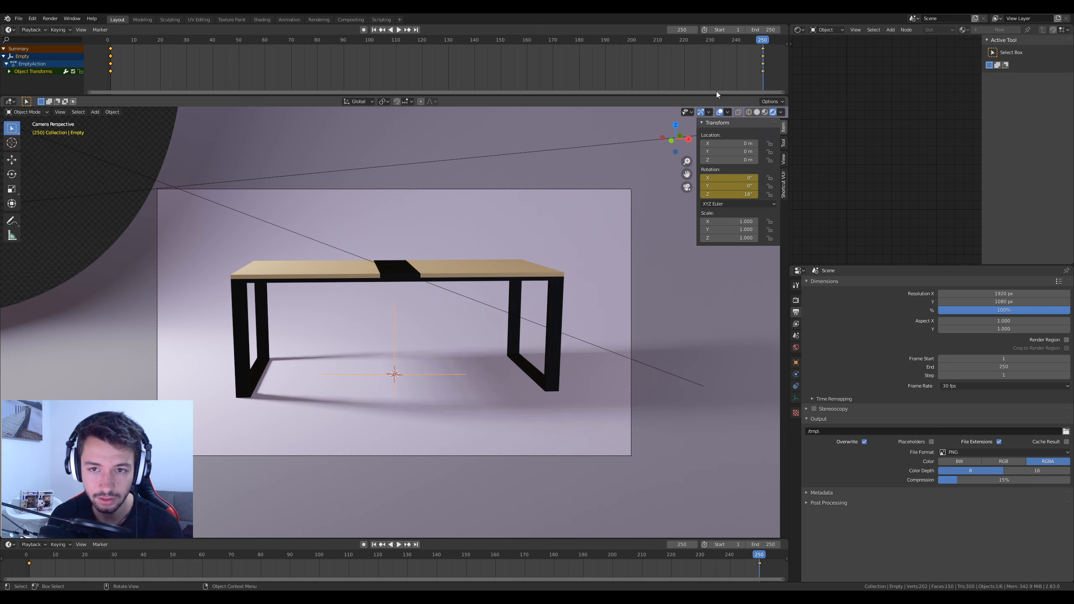
pyautogui.moveTo(763, 41); pyautogui.dragTo(85, 49)
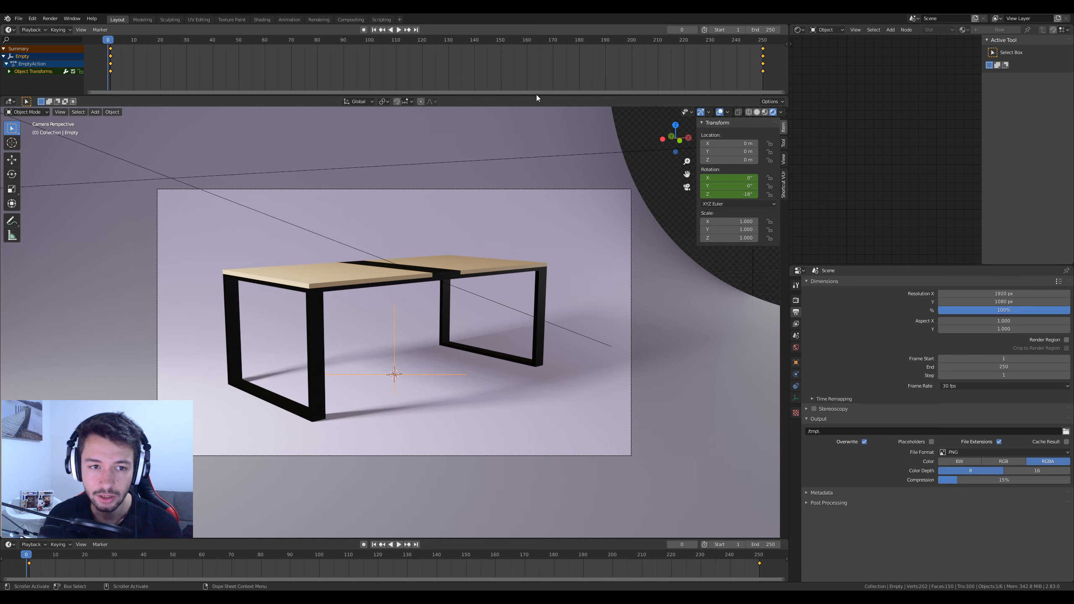
# Enlarge the upper animation editor and switch it to a Graph Editor showing the empty's rotation curves.
pyautogui.moveTo(531, 97); pyautogui.dragTo(467, 240)
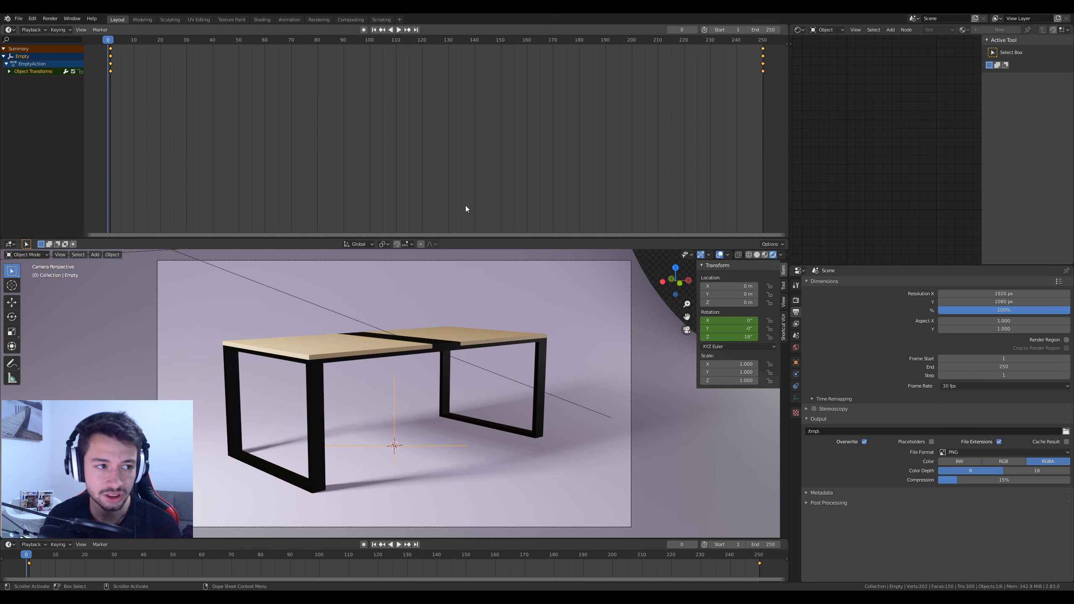
pyautogui.click(9, 71)
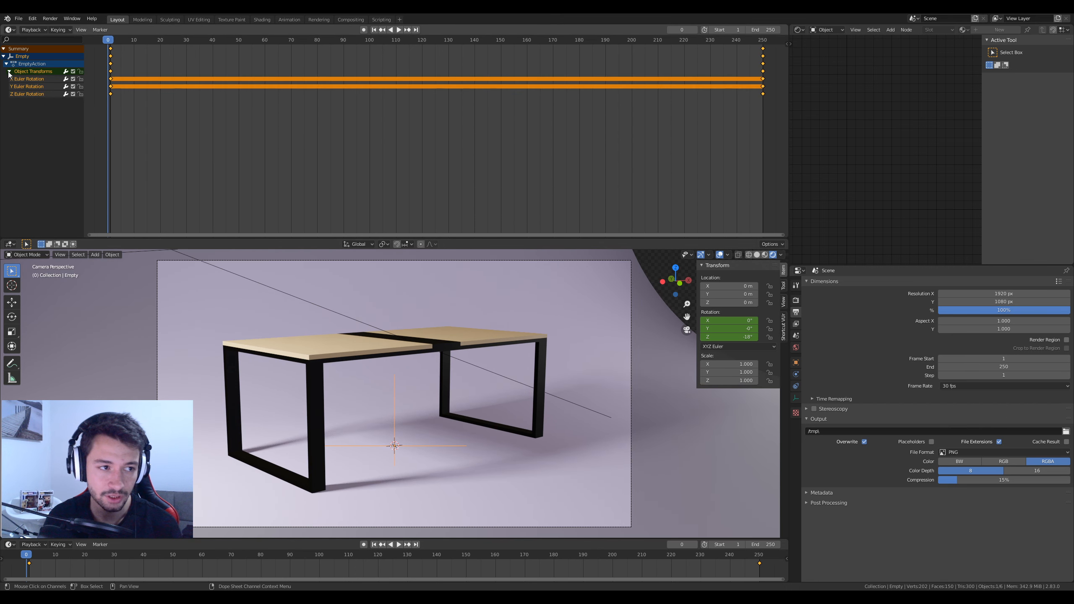
pyautogui.click(10, 29)
pyautogui.click(115, 82)
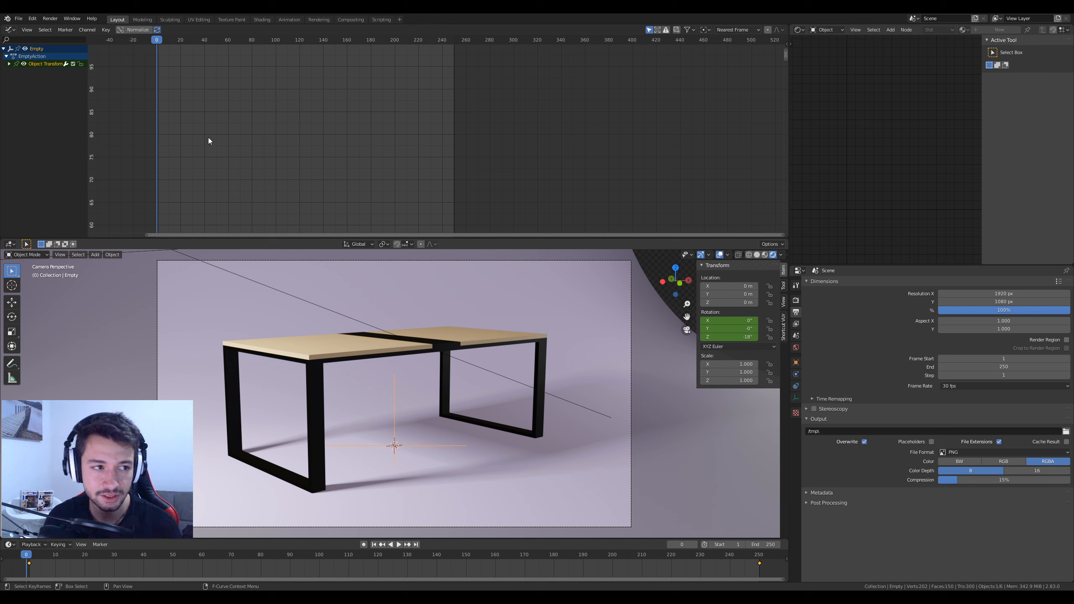
pyautogui.click(9, 63)
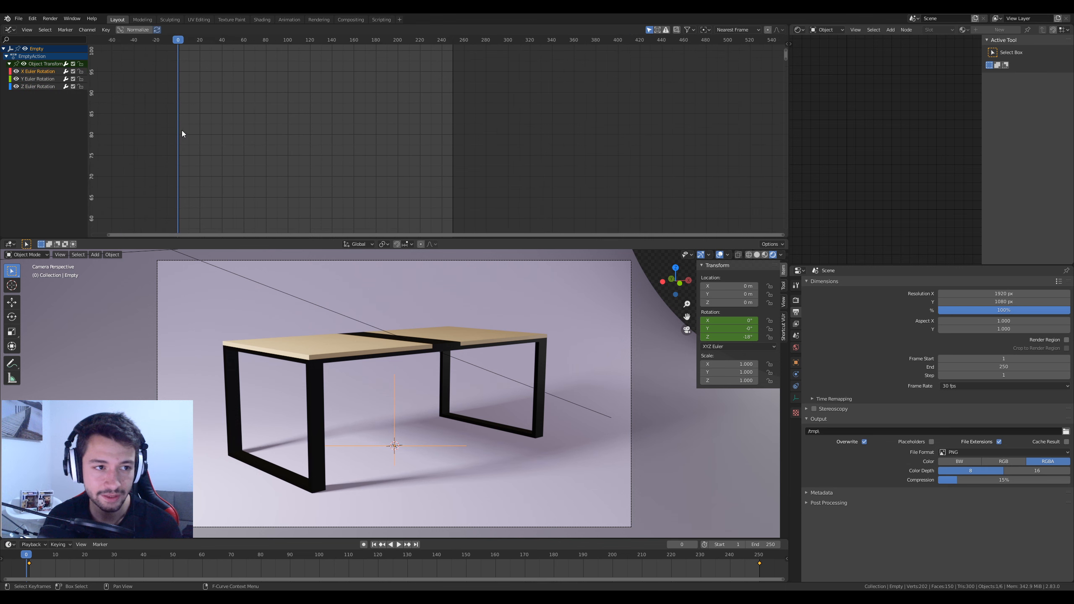
pyautogui.scroll(-5, 180, 135)
pyautogui.click(395, 405)
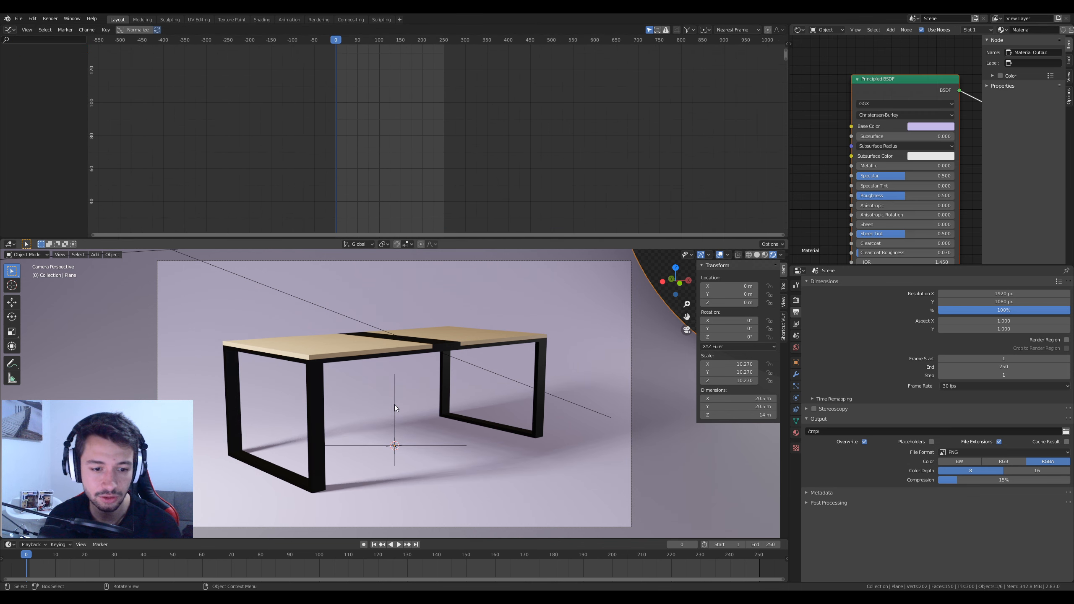
pyautogui.click(394, 401)
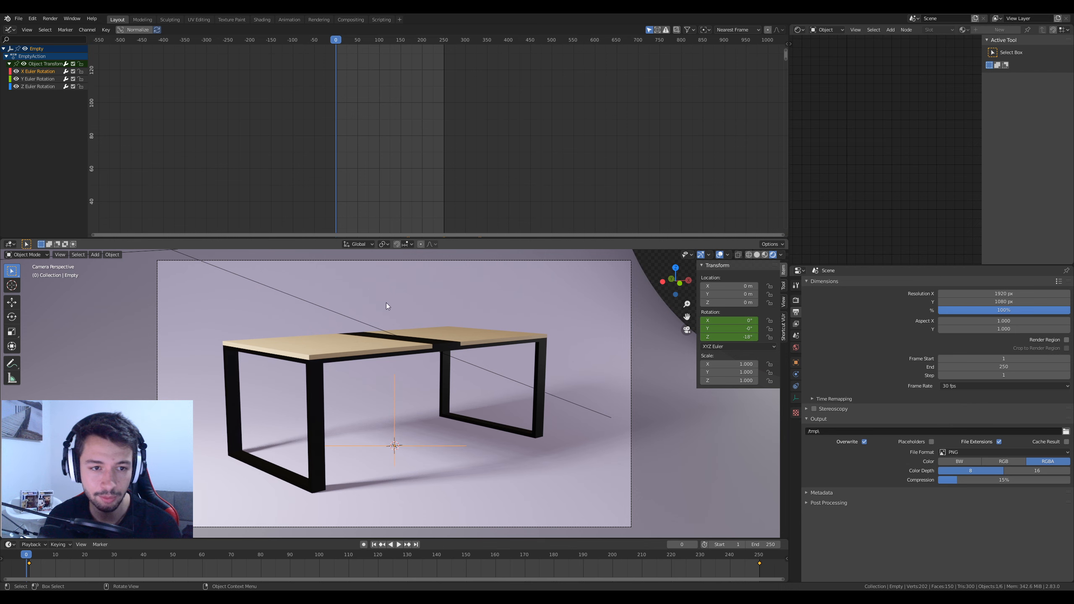
pyautogui.scroll(-2, 375, 118)
pyautogui.moveTo(414, 190); pyautogui.dragTo(417, 96, button='middle')
pyautogui.scroll(4, 410, 105)
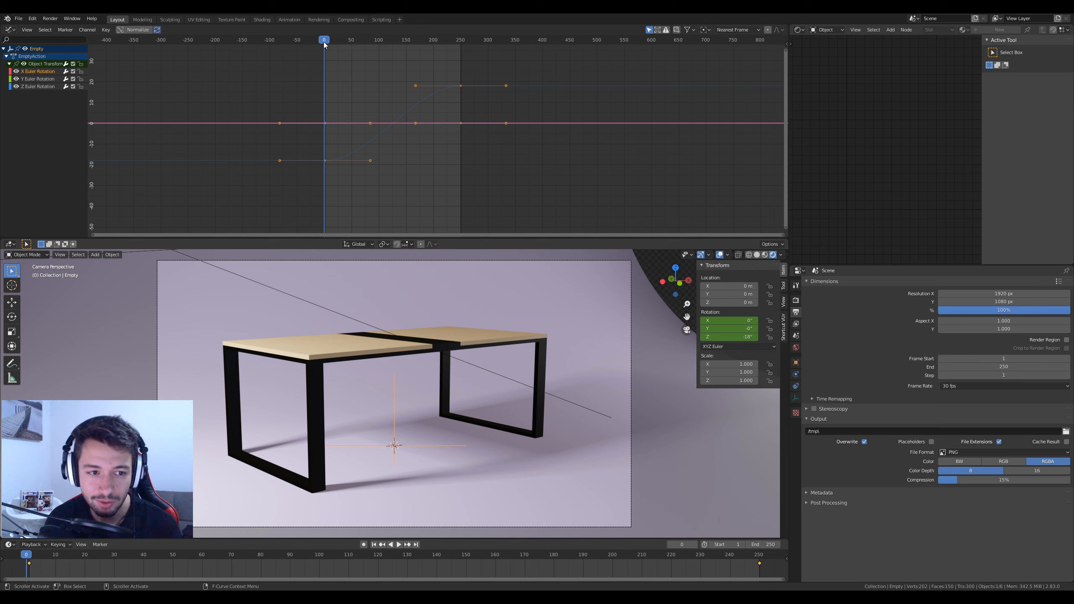
# Play the animation from its beginning to examine how the camera movement starts and ends.
pyautogui.press('space')
pyautogui.moveTo(342, 42); pyautogui.dragTo(324, 43)
pyautogui.press('space')
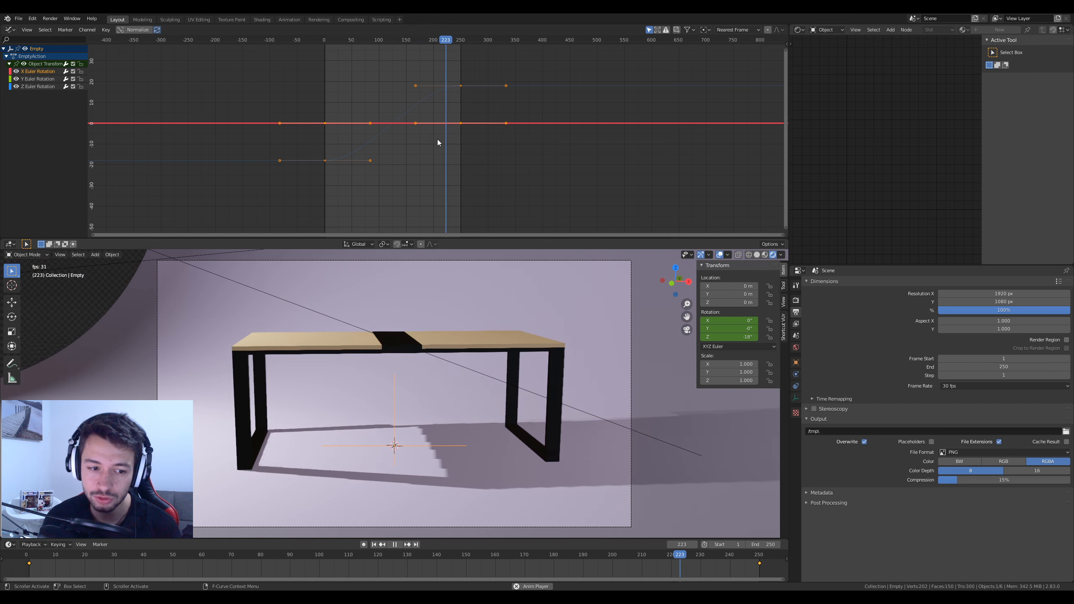
pyautogui.press('space')
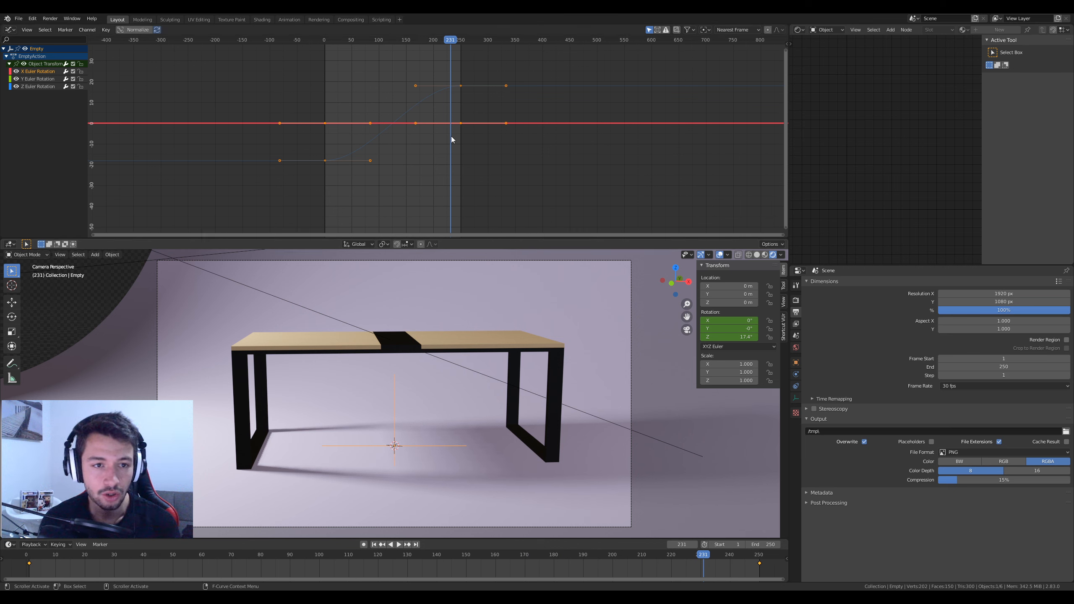
# Set the interpolation of the empty's rotation keyframes to Linear and play the animation to check the motion.
pyautogui.press('t')
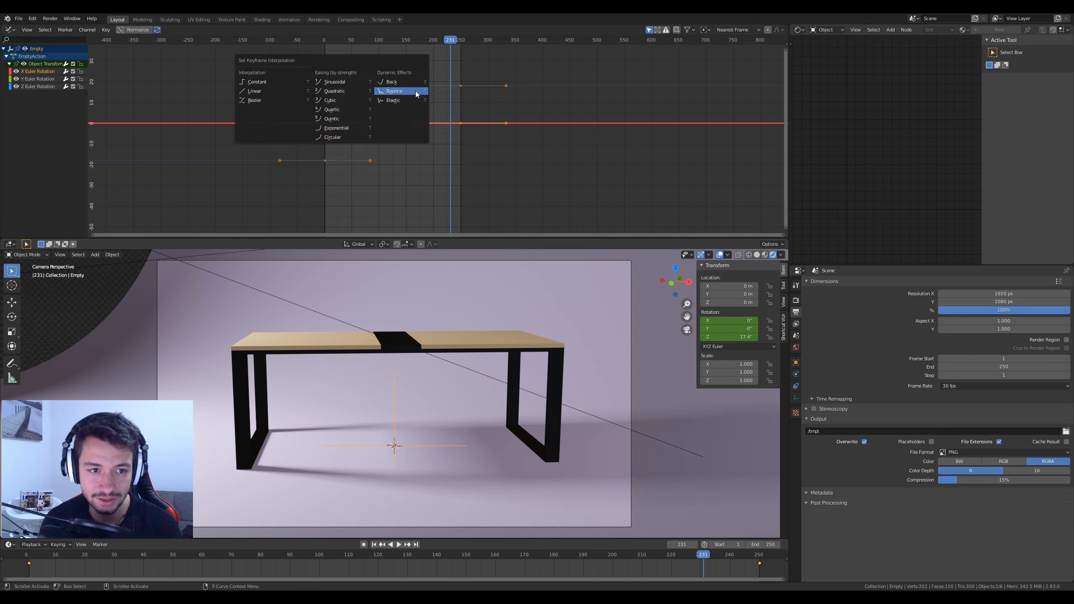
pyautogui.click(266, 92)
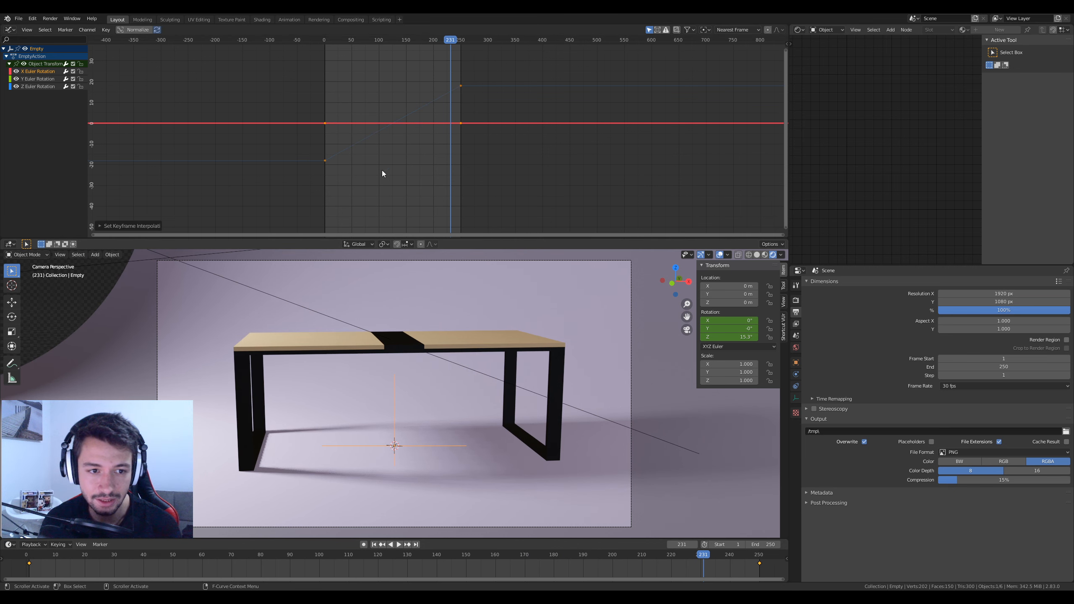
pyautogui.press('space')
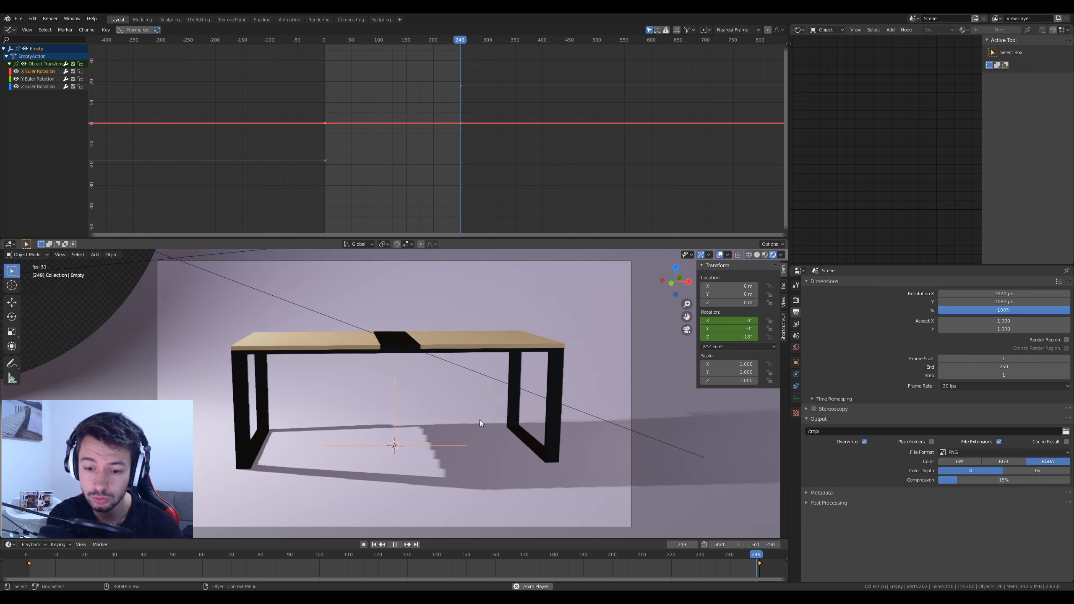
pyautogui.press('space')
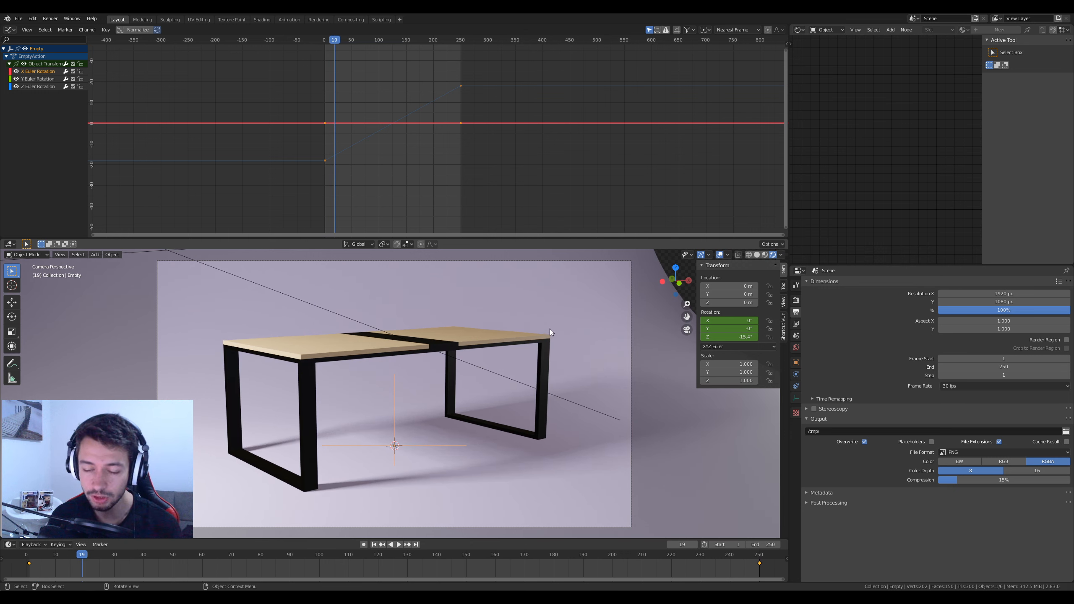
# Set the output resolution percentage to 25% and the frame rate to 60 fps.
pyautogui.click(794, 300)
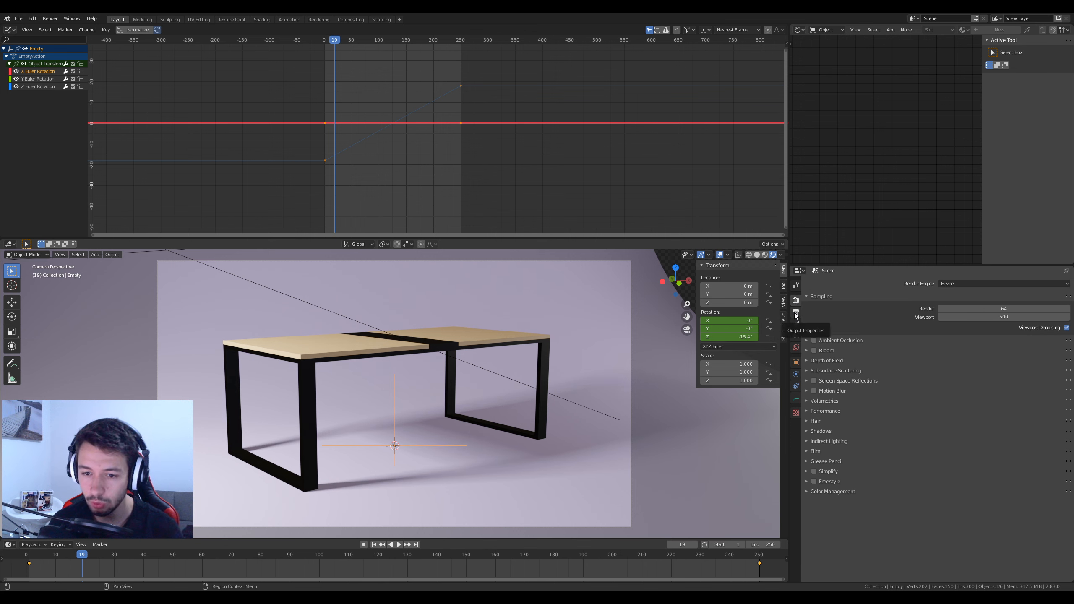
pyautogui.click(796, 312)
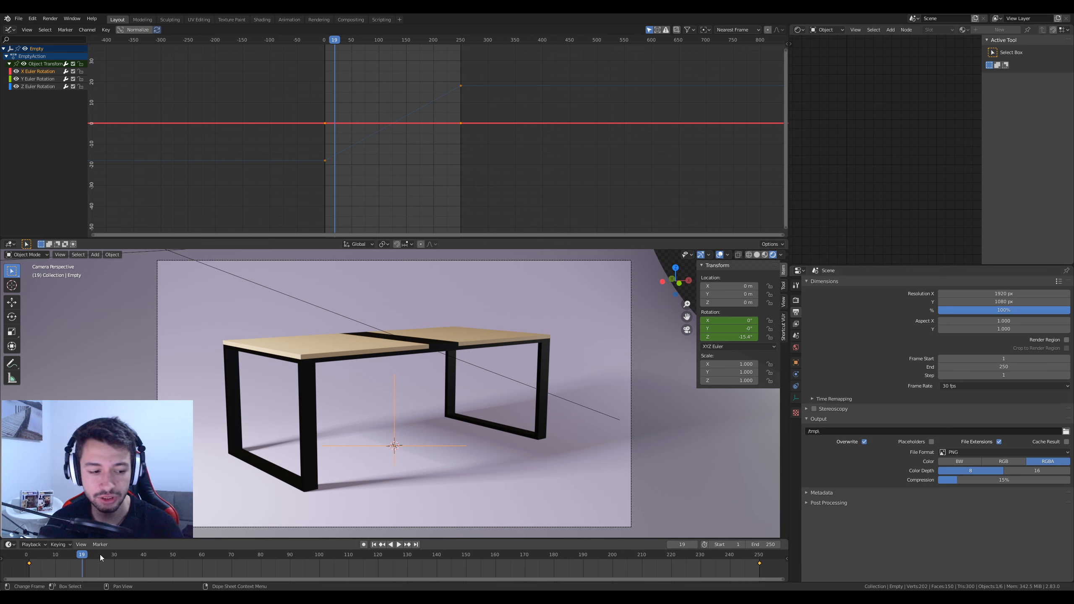
pyautogui.click(988, 310)
pyautogui.write('2')
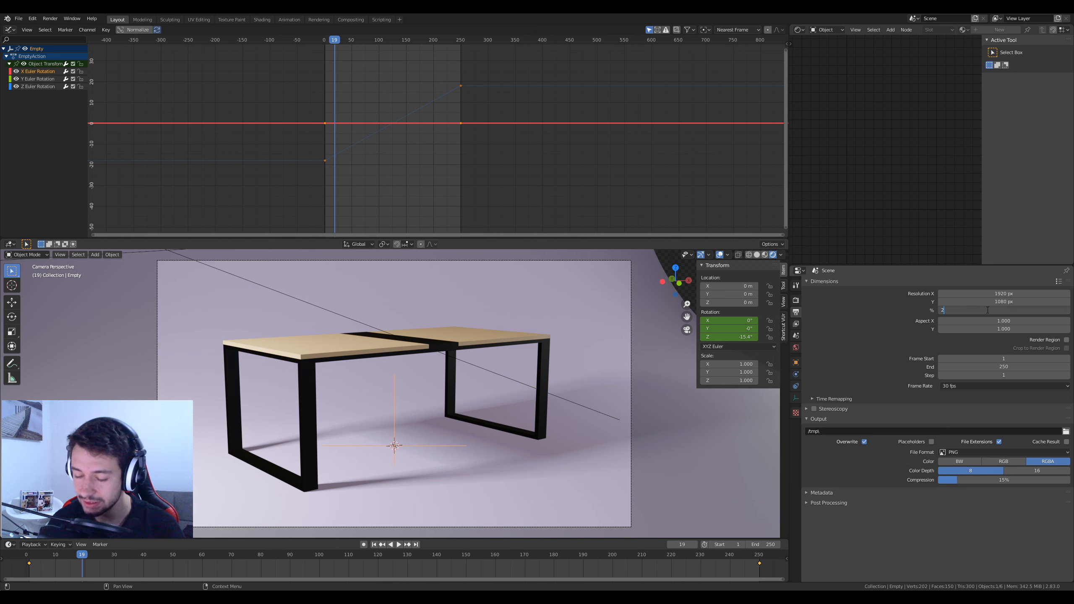
pyautogui.write('5')
pyautogui.press('Return')
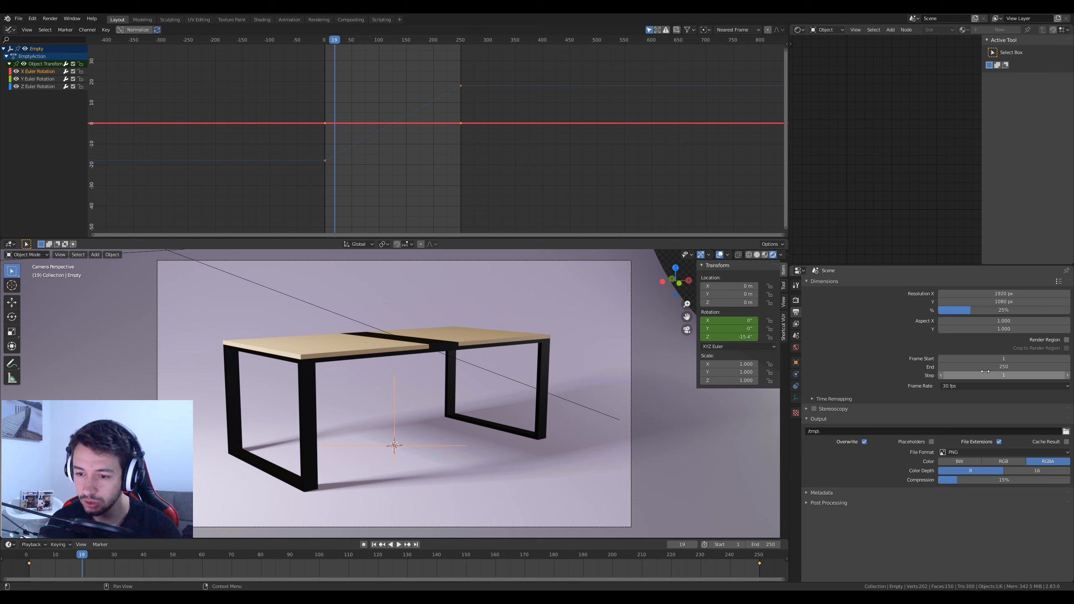
pyautogui.click(979, 386)
pyautogui.click(964, 452)
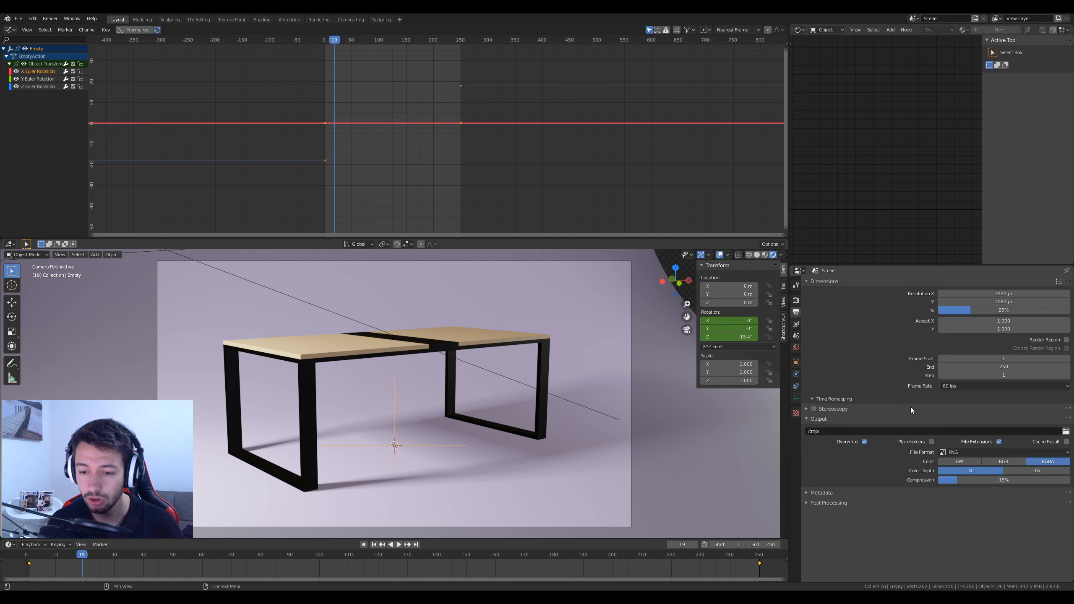
# Set the render output path to the formation folder with the file name videoTuto.
pyautogui.click(1065, 432)
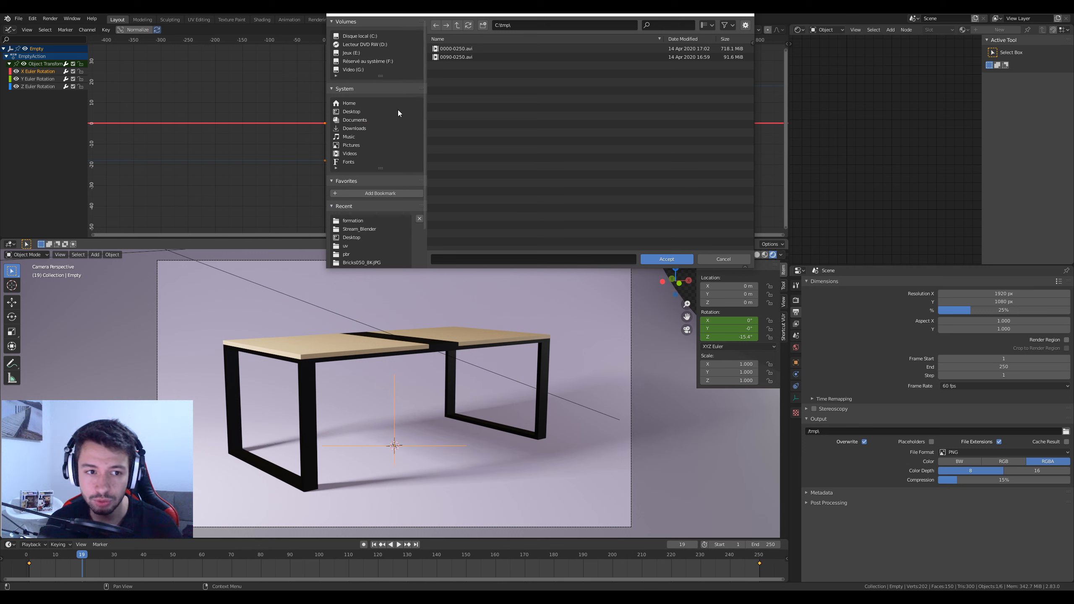
pyautogui.click(345, 113)
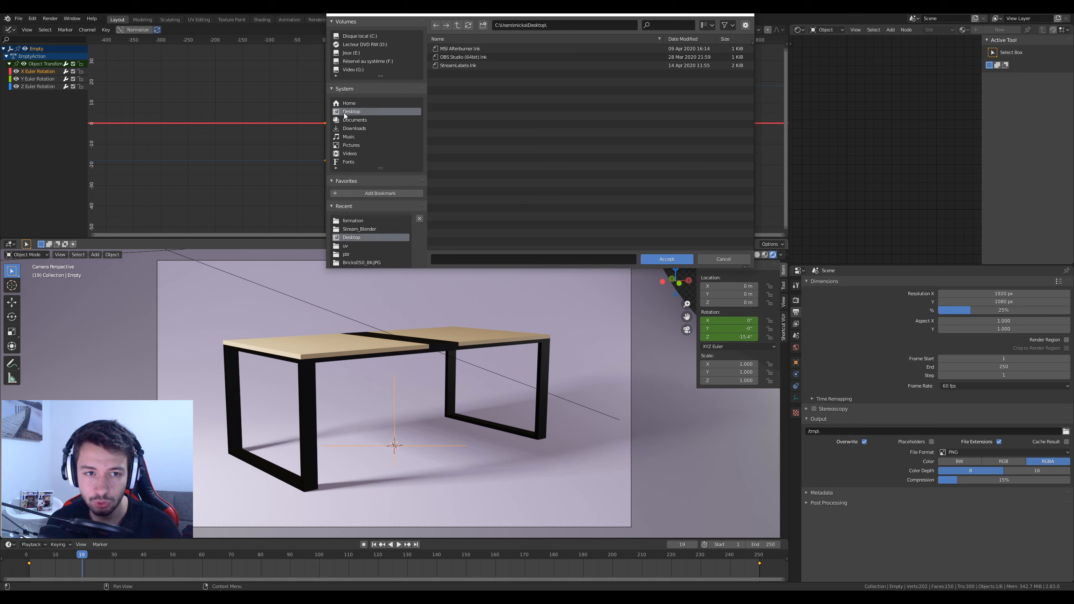
pyautogui.click(362, 229)
pyautogui.click(359, 220)
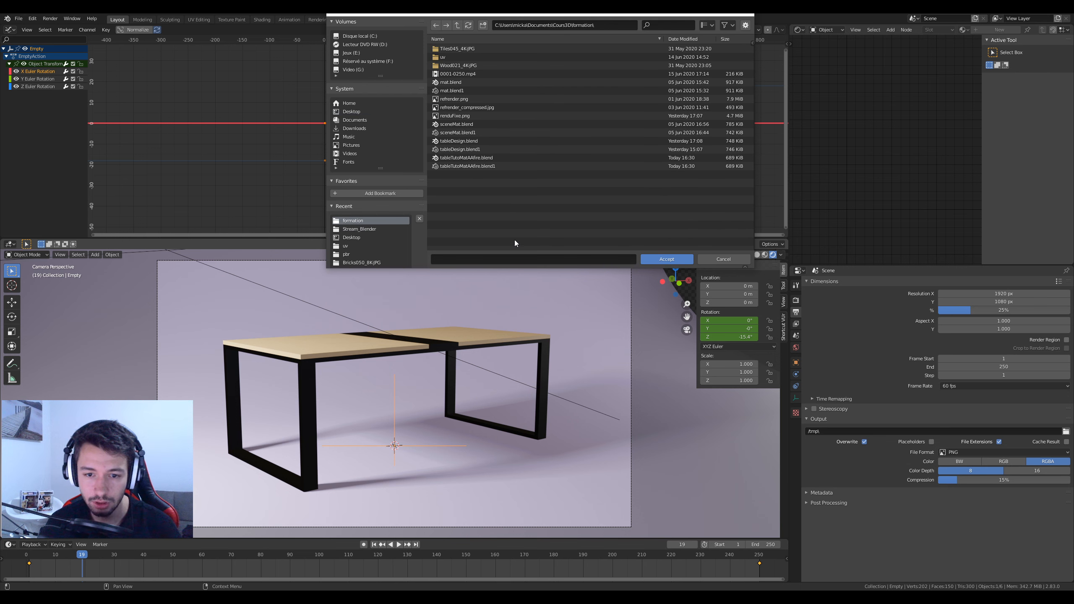
pyautogui.click(490, 259)
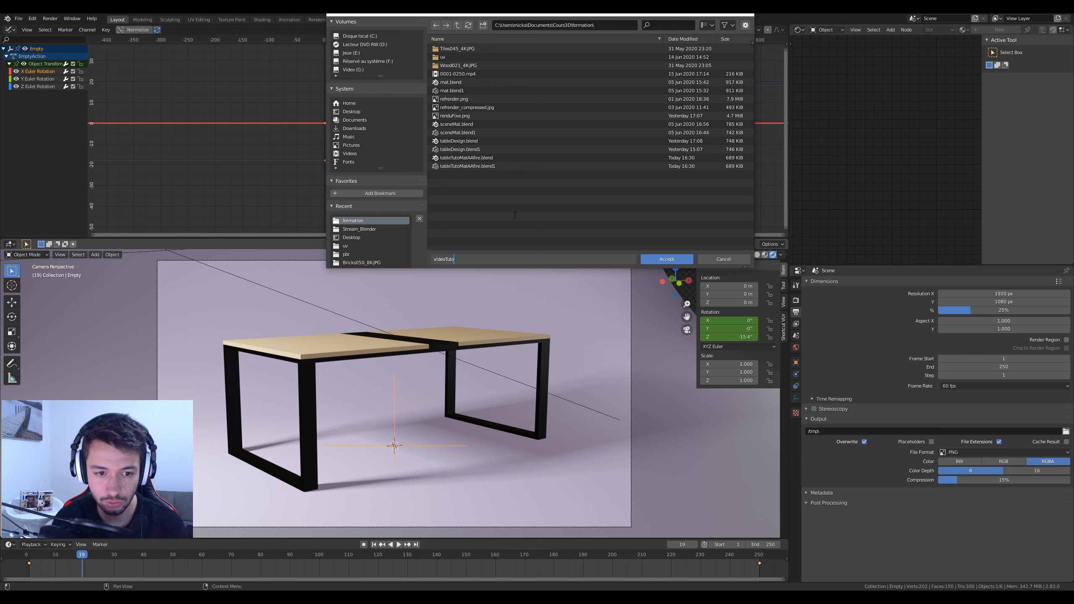
pyautogui.click(675, 257)
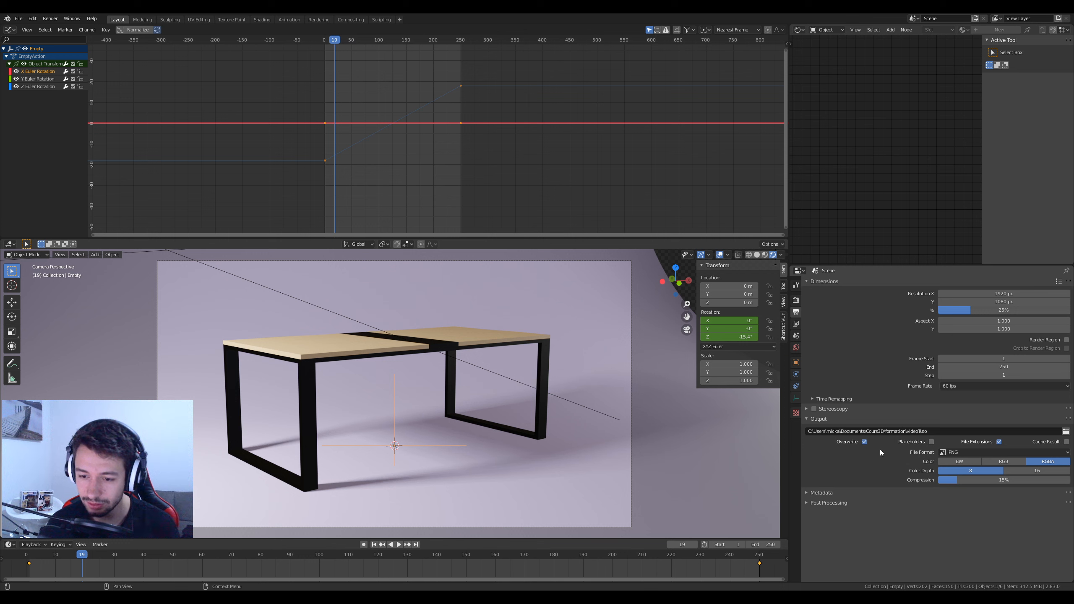
# Set the output file format to FFmpeg video with an MPEG-4 container.
pyautogui.click(975, 450)
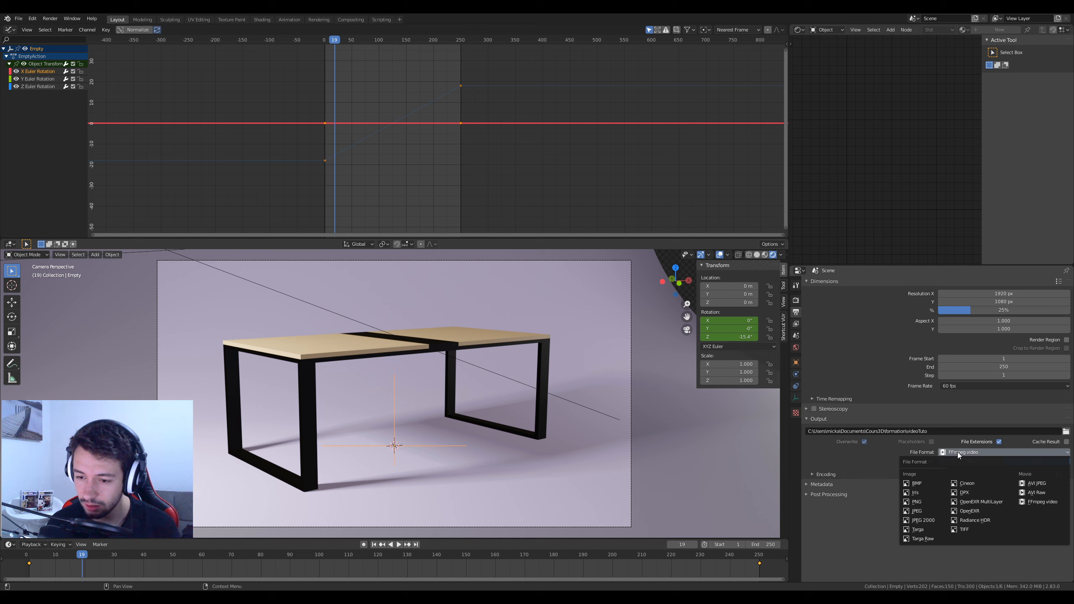
pyautogui.click(1042, 502)
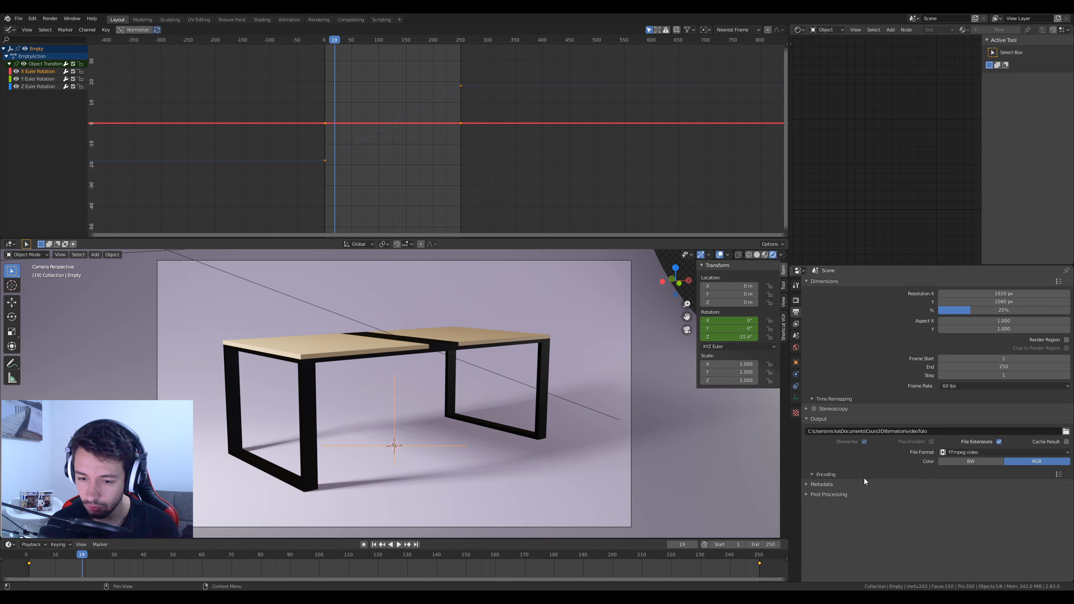
pyautogui.click(812, 473)
pyautogui.scroll(-2, 846, 455)
pyautogui.click(970, 452)
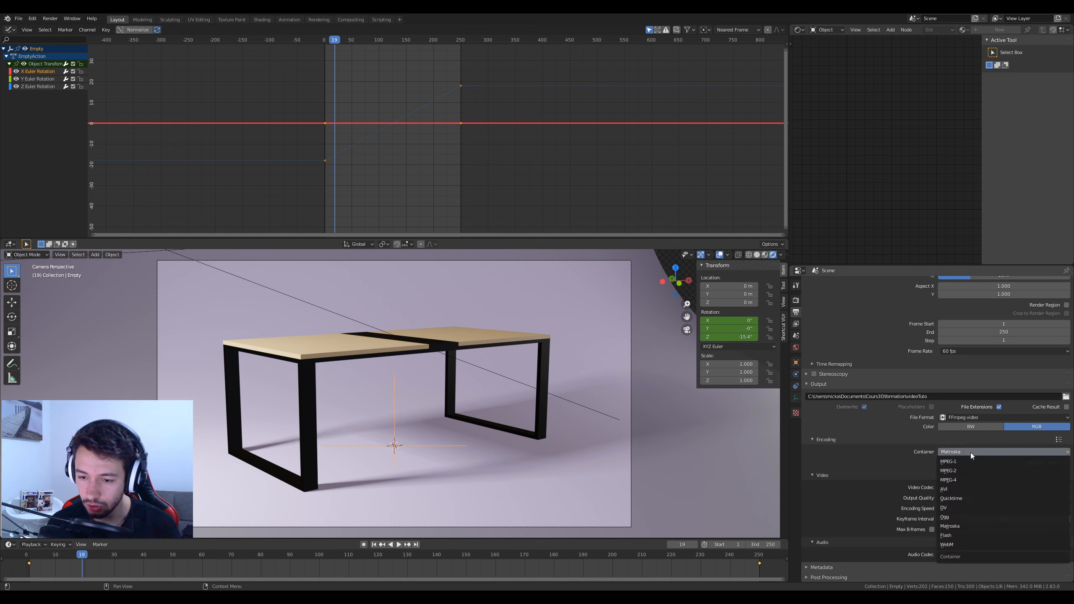
pyautogui.click(963, 481)
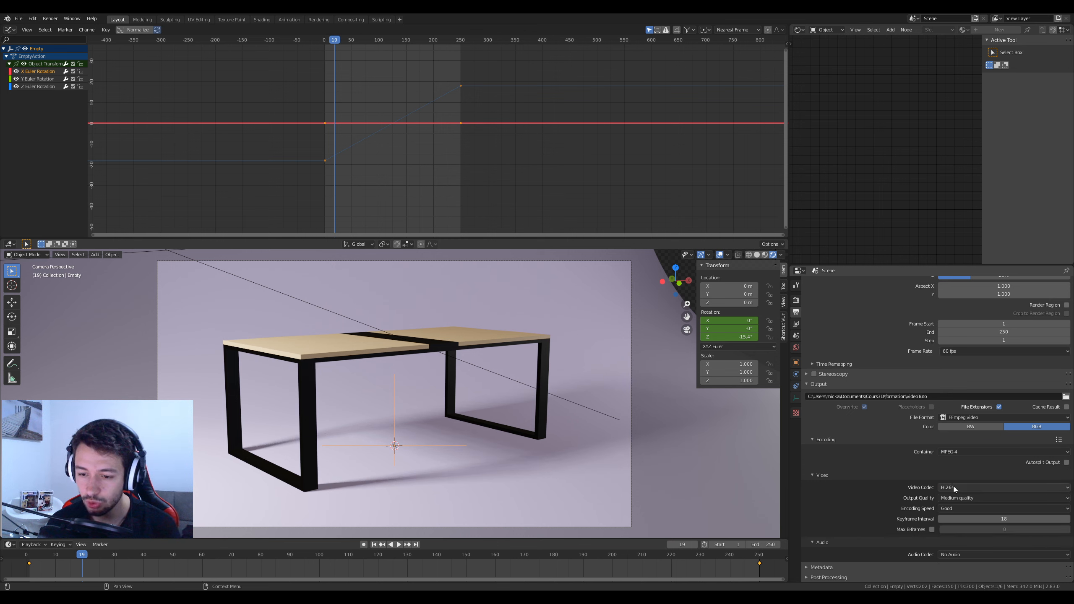
# Check the video codec and output quality options, keeping H.264 and Medium quality.
pyautogui.click(952, 487)
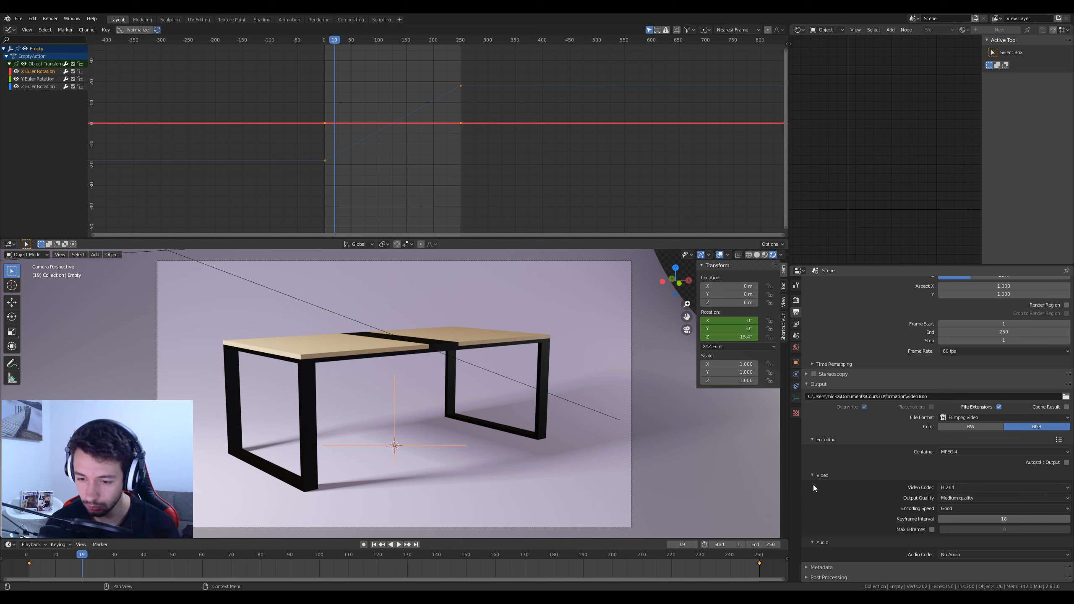
pyautogui.click(950, 499)
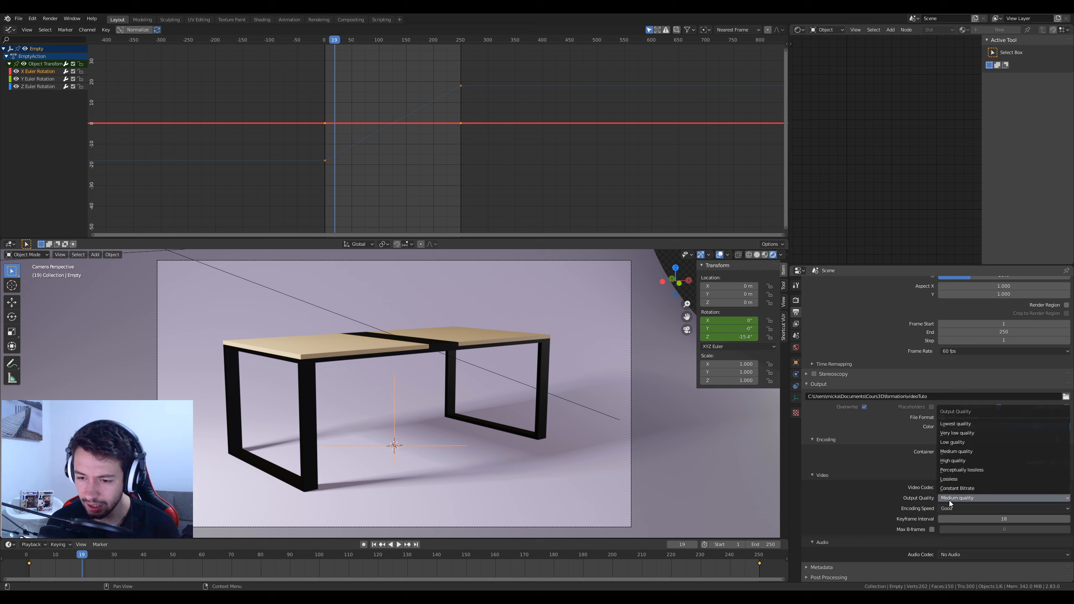
pyautogui.click(949, 500)
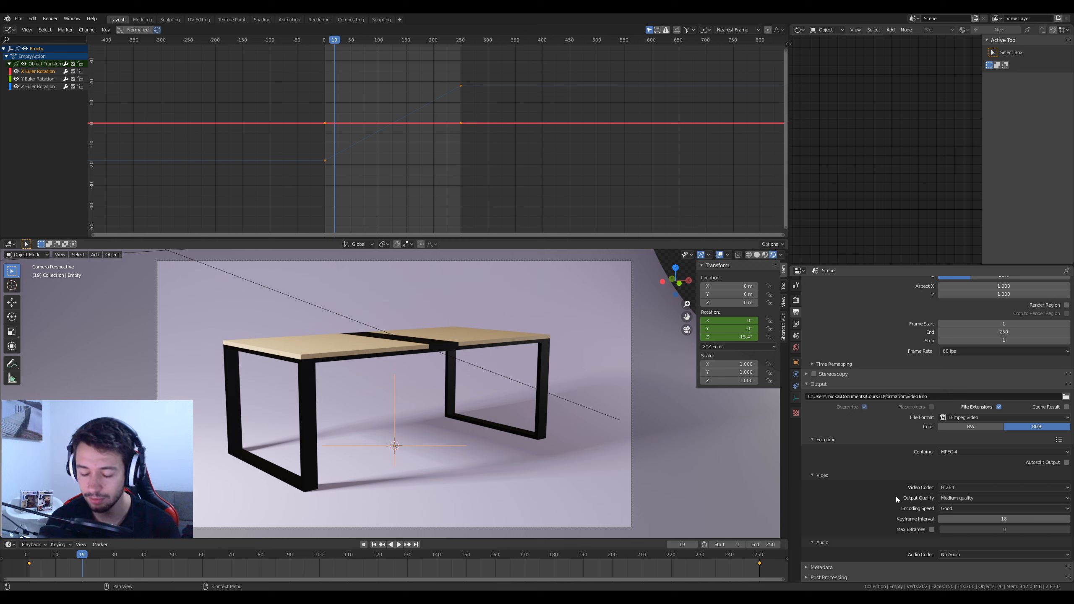
# Render the full animation to the video file.
pyautogui.scroll(2, 930, 504)
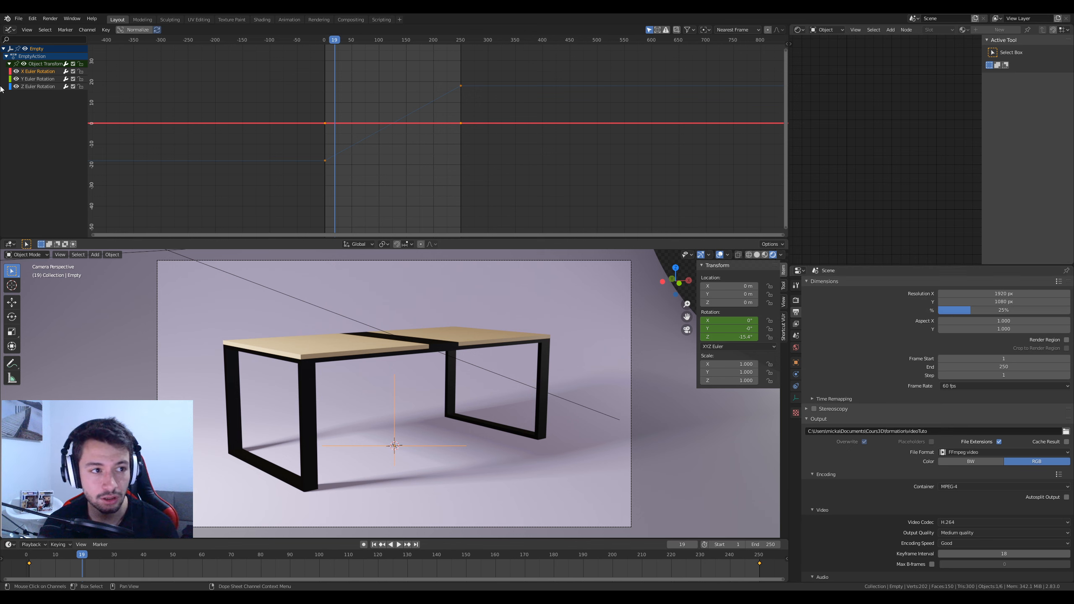
pyautogui.click(53, 20)
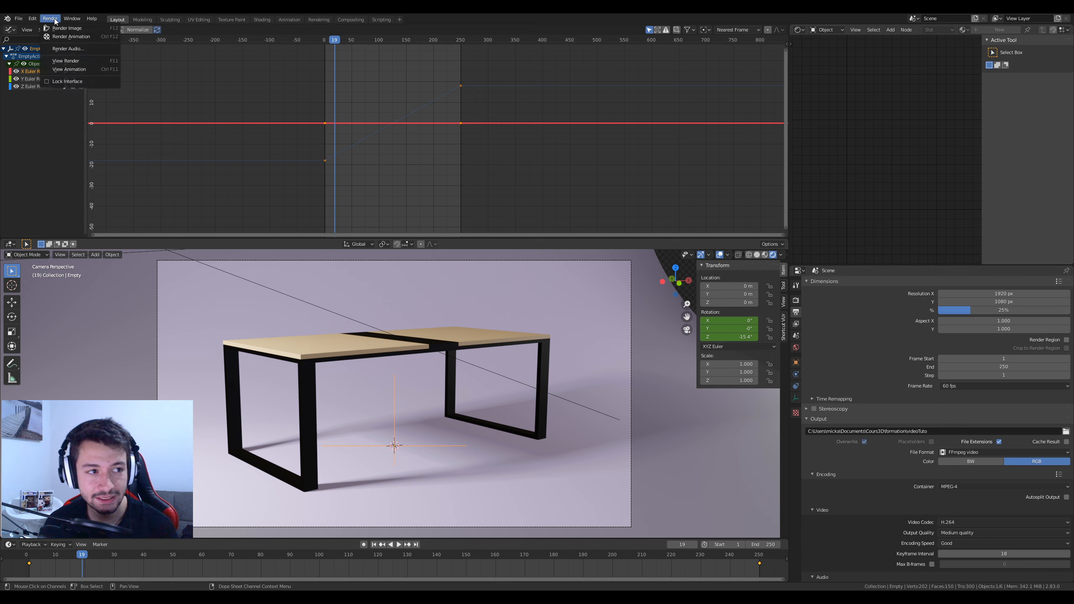
pyautogui.click(80, 36)
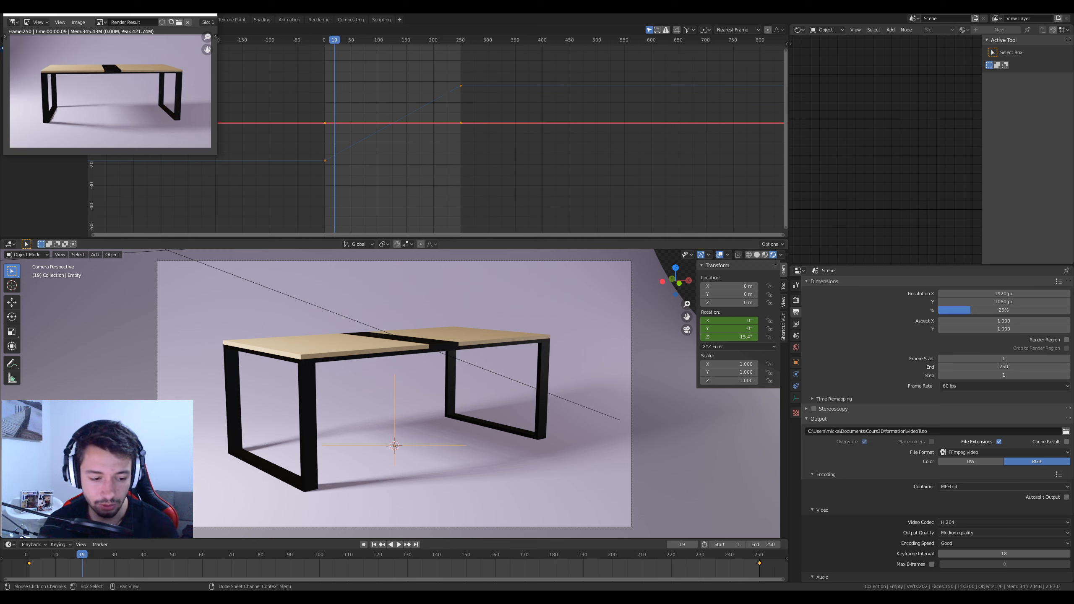
# Switch to the formation folder in File Explorer and play the rendered video videoTuto0001-0250 in VLC.
pyautogui.moveTo(178, 591)
pyautogui.click(177, 562)
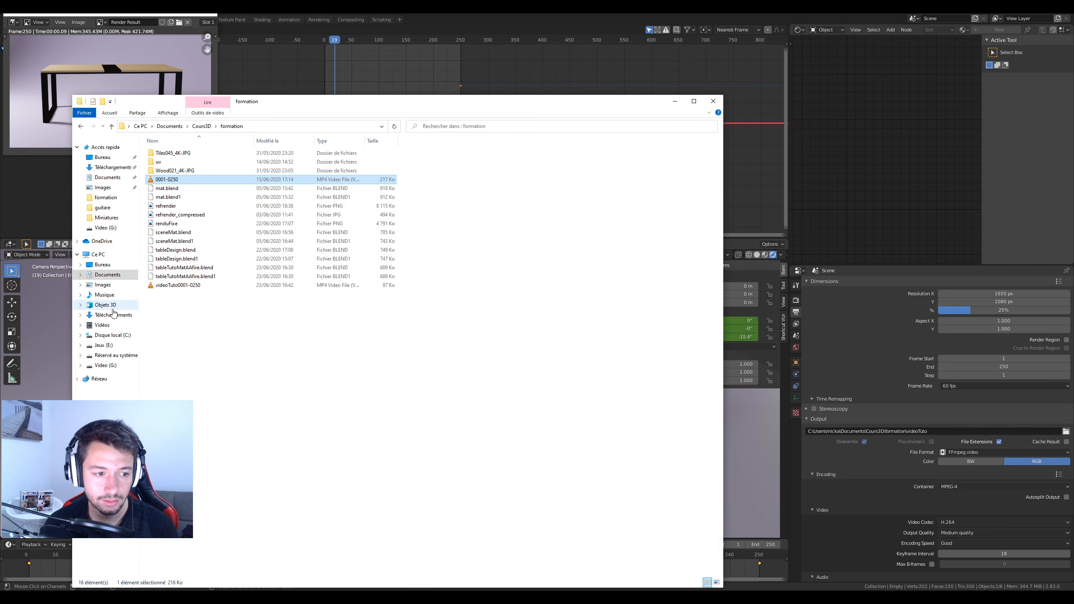
pyautogui.click(199, 287)
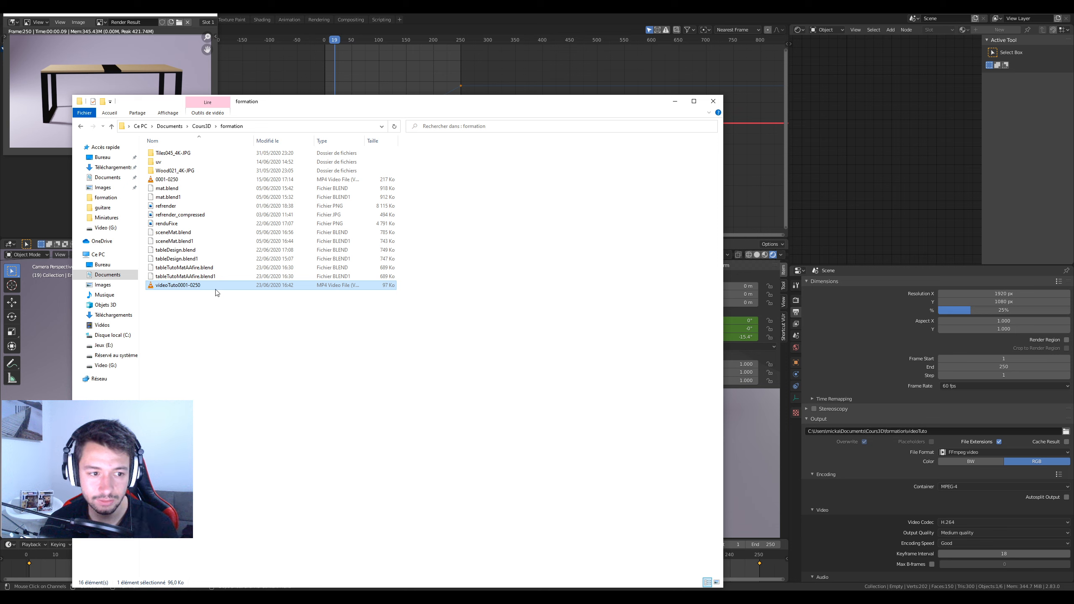
pyautogui.doubleClick(216, 288)
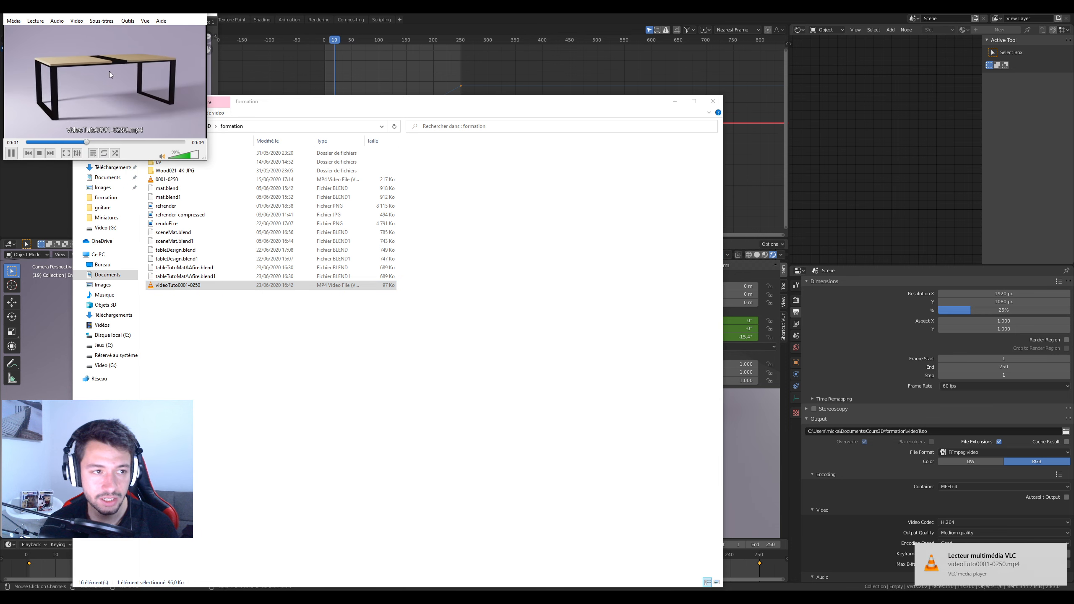
# Close the VLC player and minimize the formation folder window to return to Blender.
pyautogui.moveTo(93, 14); pyautogui.dragTo(302, 100)
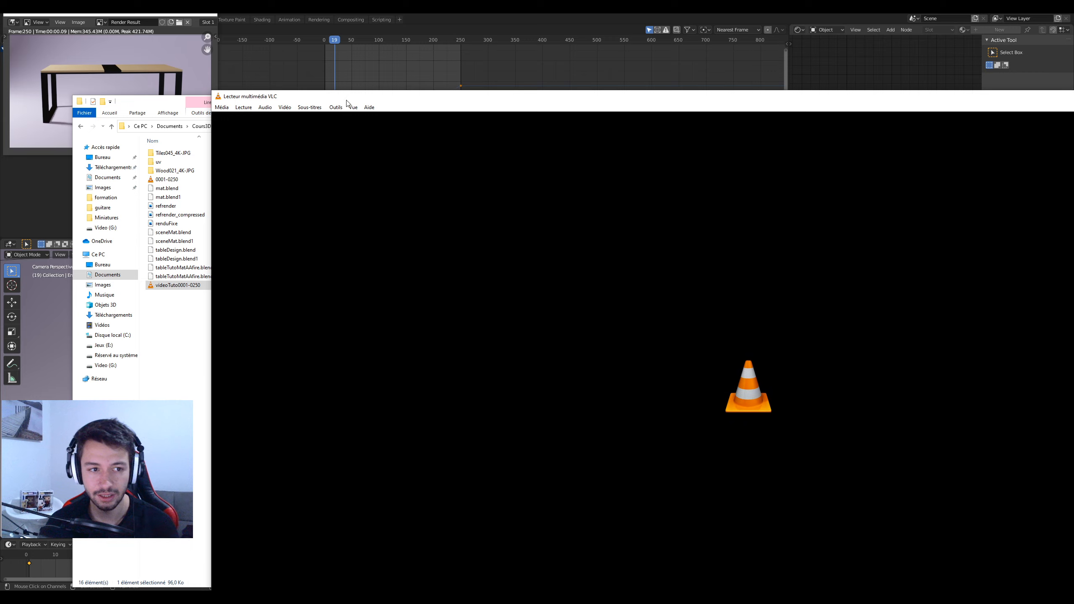
pyautogui.moveTo(367, 96); pyautogui.dragTo(180, 129)
pyautogui.moveTo(974, 129); pyautogui.dragTo(766, 133)
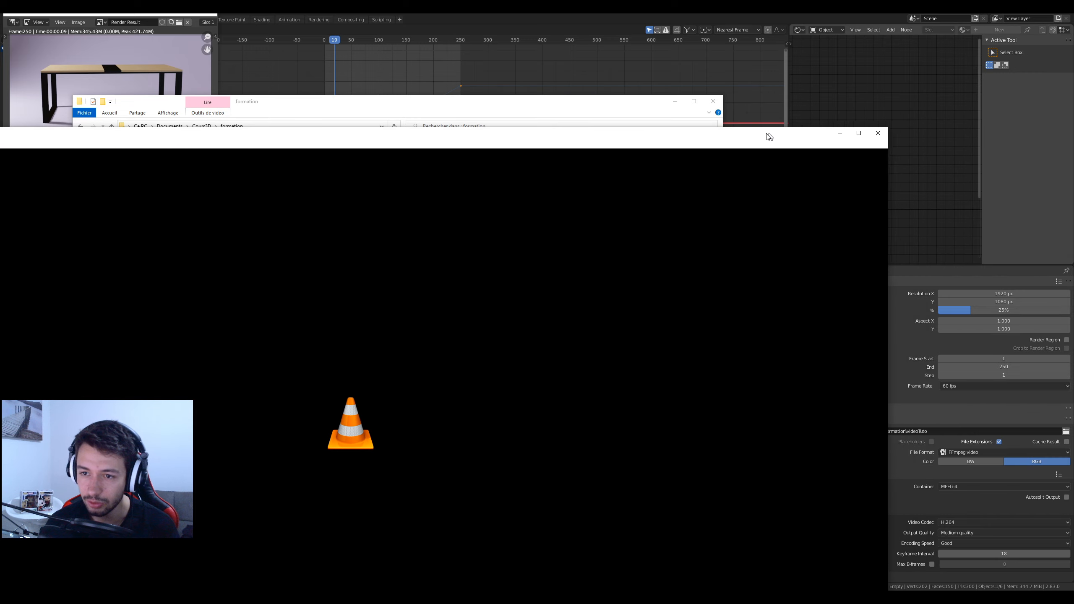
pyautogui.click(878, 133)
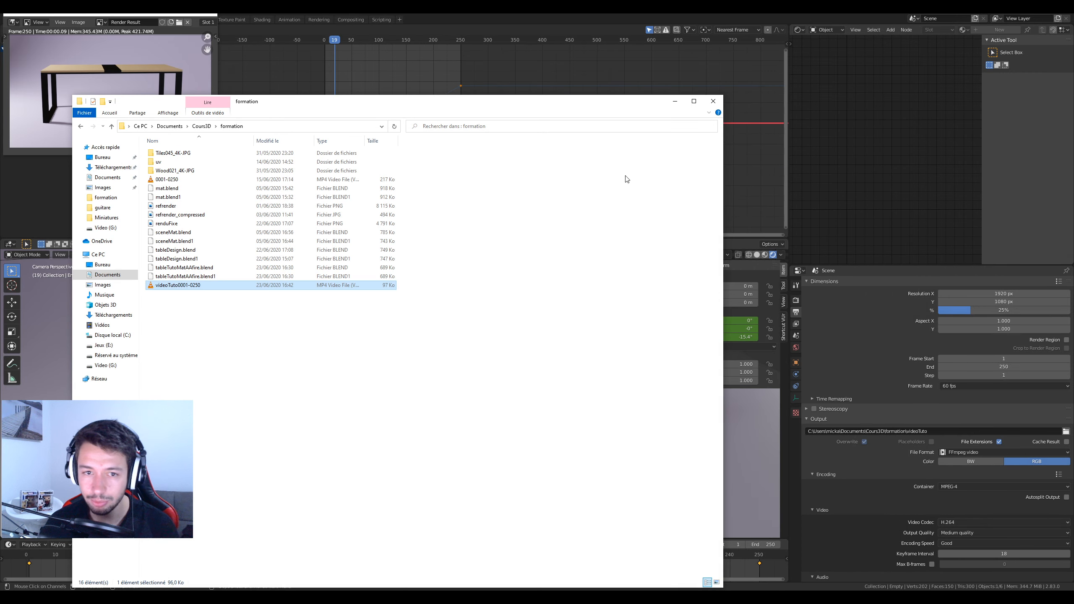
pyautogui.click(678, 105)
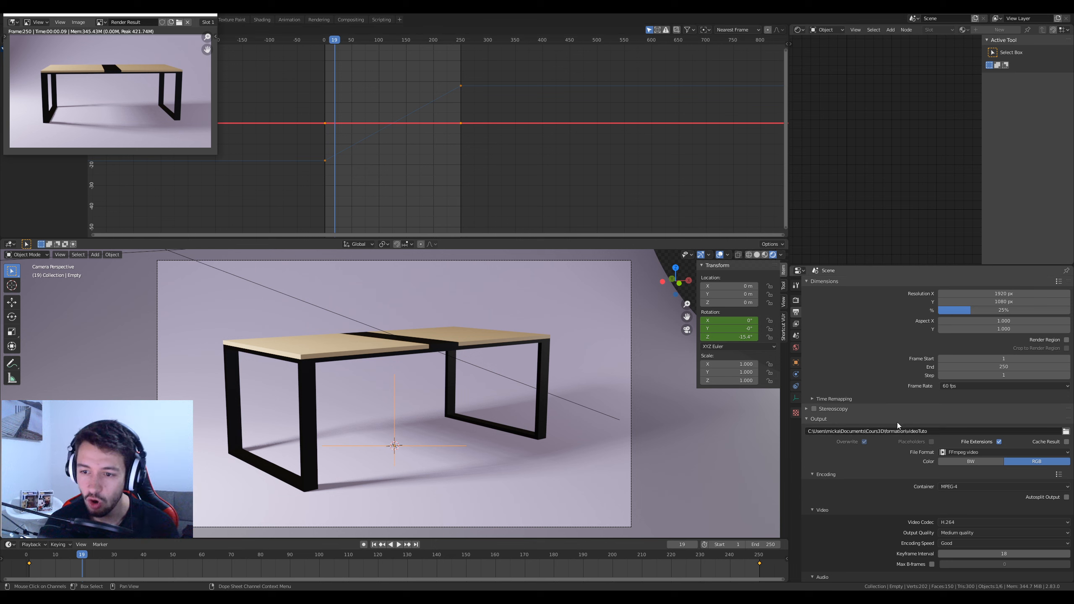
# Enlarge the 3D viewport by reducing the height of the Graph Editor above it.
pyautogui.click(999, 311)
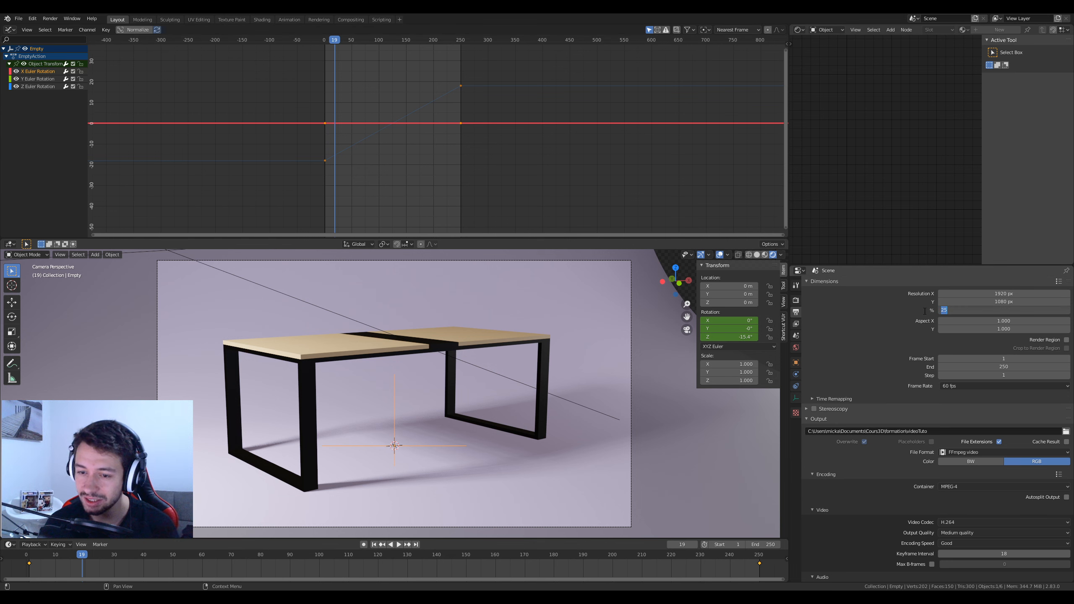
pyautogui.click(855, 315)
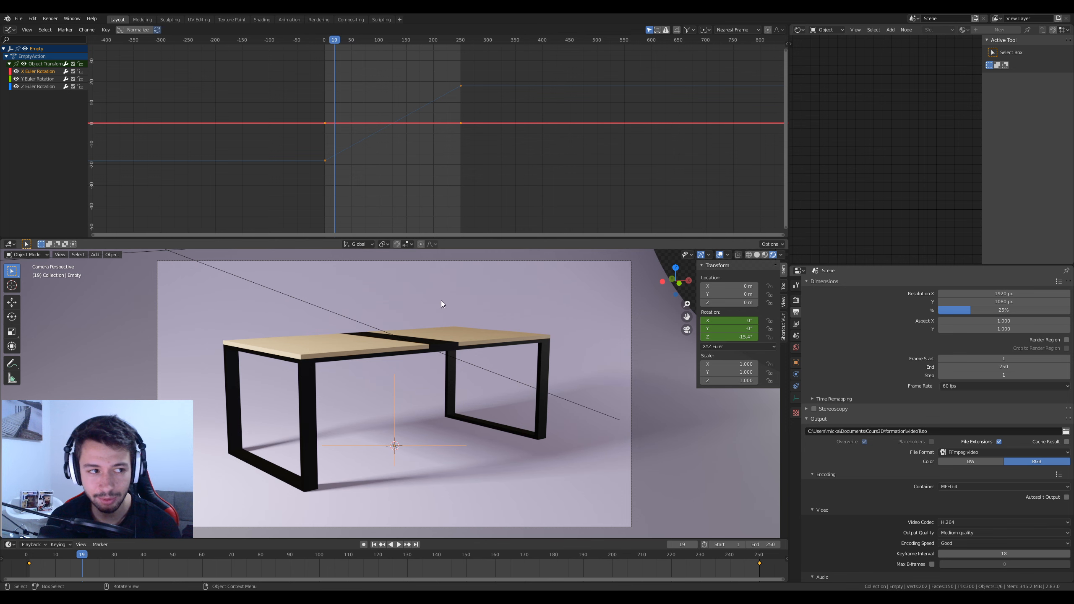
pyautogui.moveTo(380, 238); pyautogui.dragTo(388, 181)
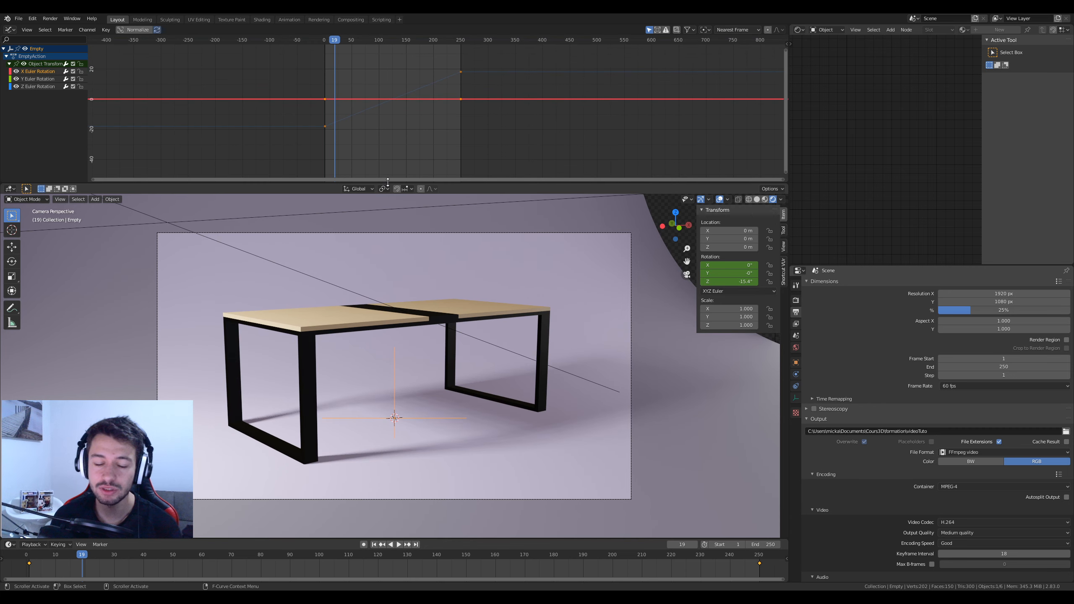